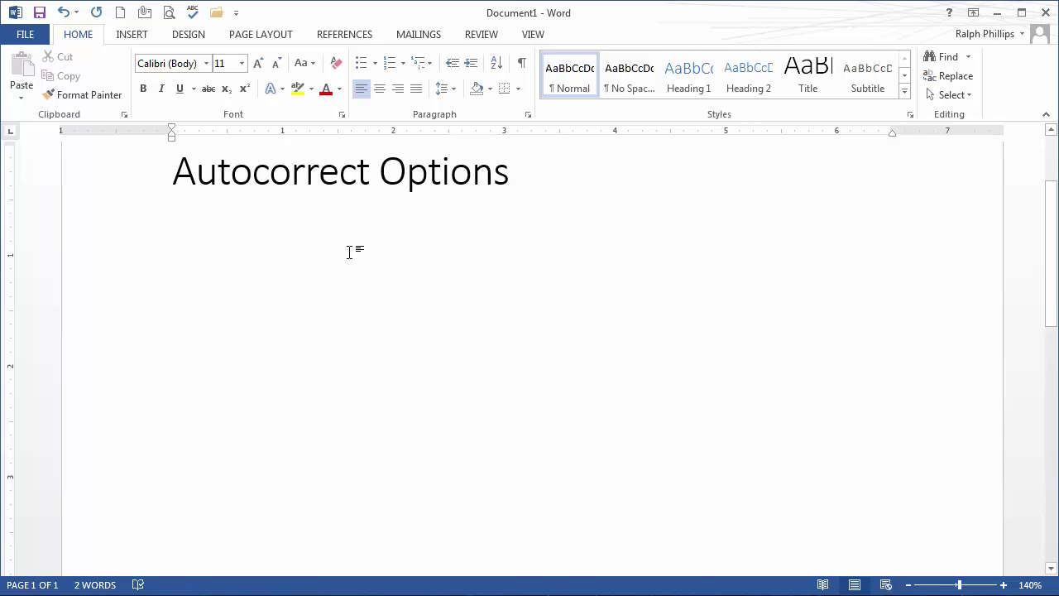
- Set the new line to 22 pt and type 'Teh --> ==> :) :(' for AutoCorrect to convert
click(258, 64)
click(258, 64)
click(258, 64)
click(258, 63)
click(258, 64)
text(Te)
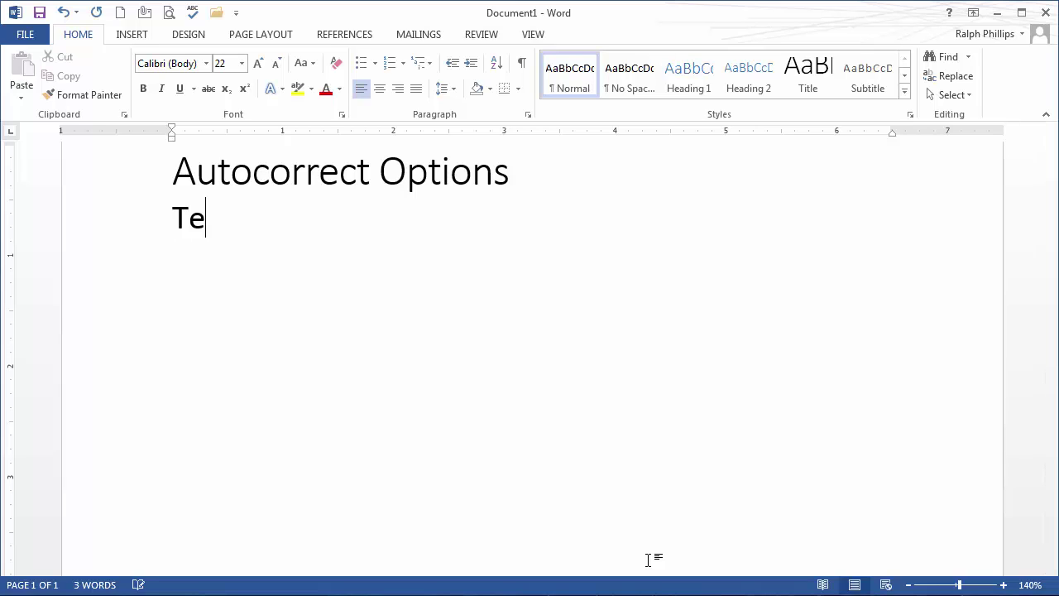
text(h )
text(--)
text(>)
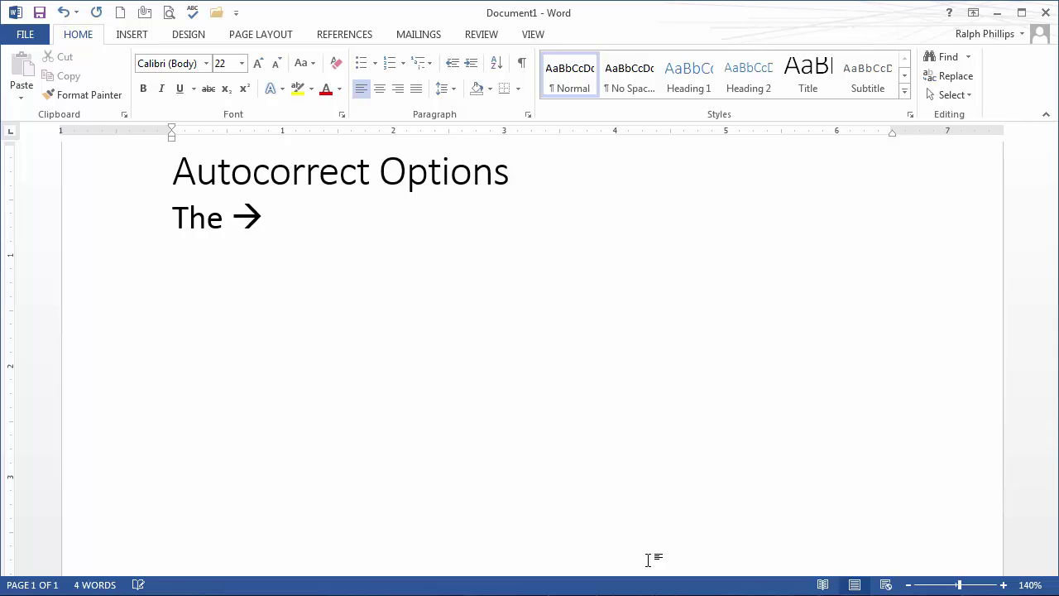
text( ==> :))
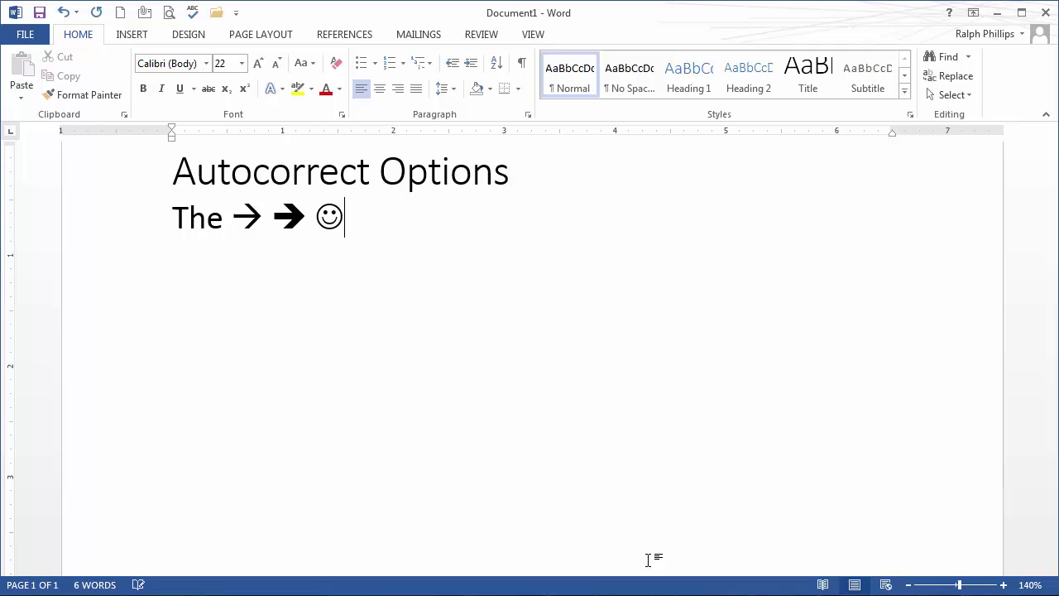
text( :()
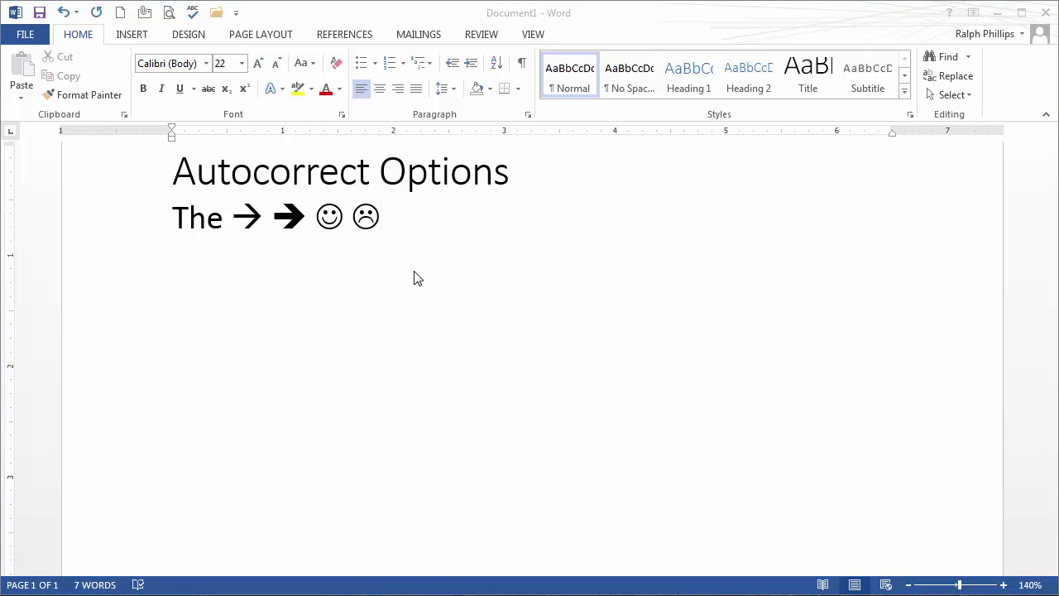
- Start a new line below the symbols and type the misspelled word 'congradulations'
click(398, 227)
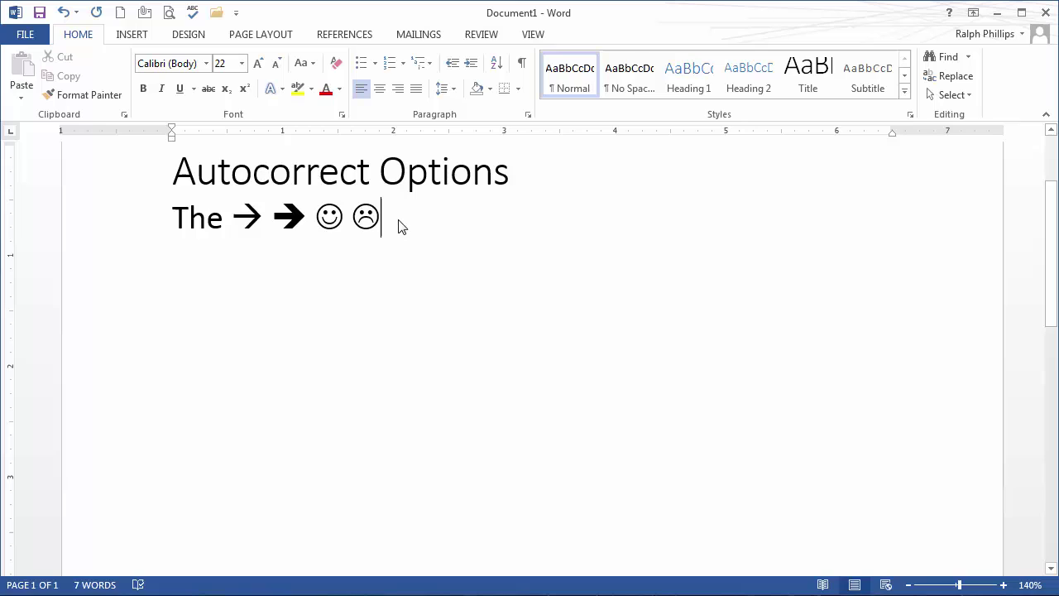
key(Return)
text(congrad)
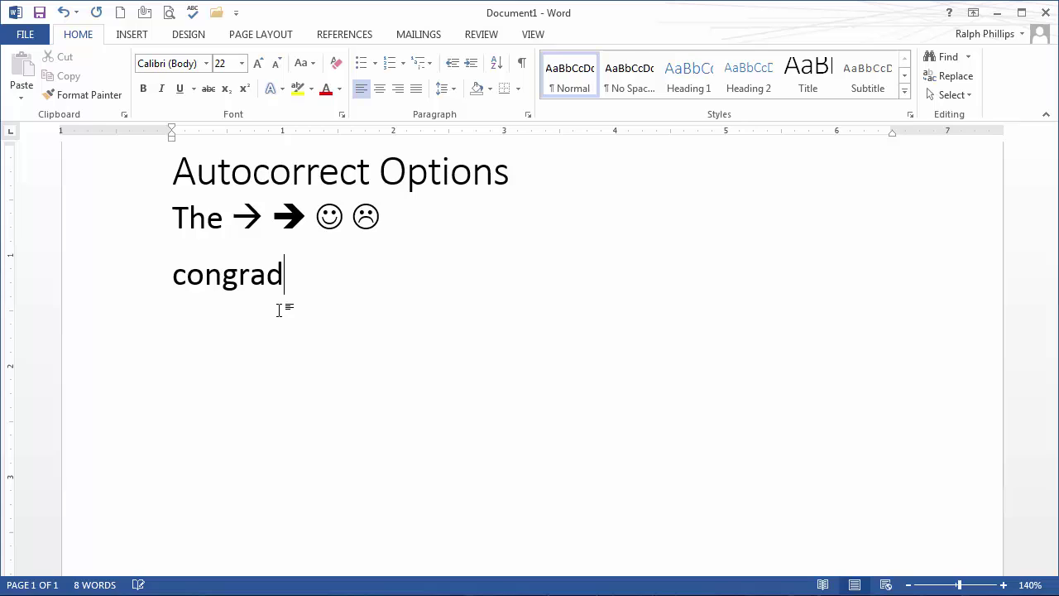
text(ulations)
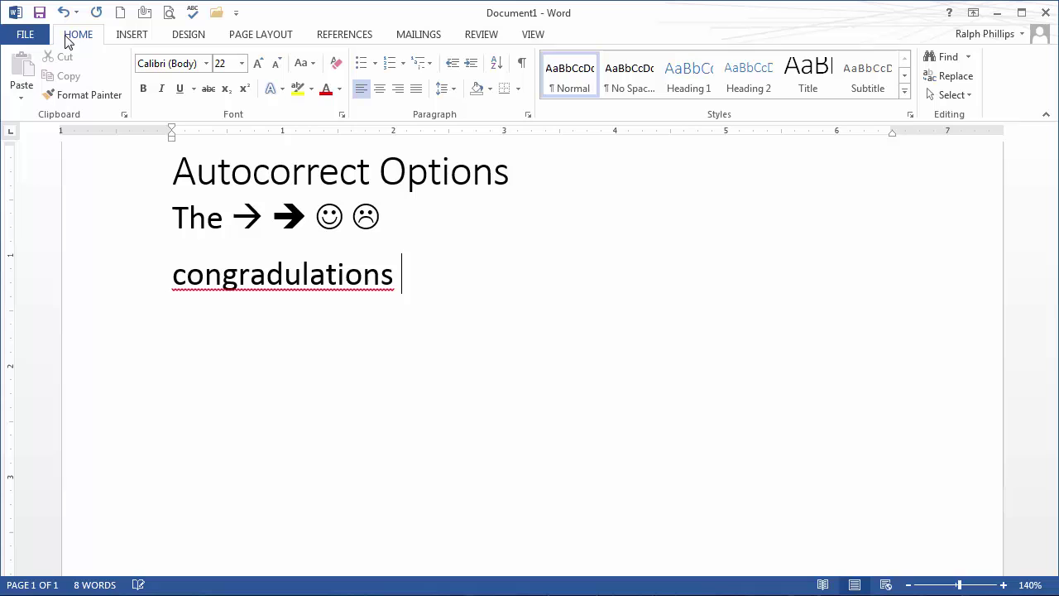
- Open AutoCorrect Options from Options > Proofing and switch off 'Capitalize first letter of sentences'
click(28, 38)
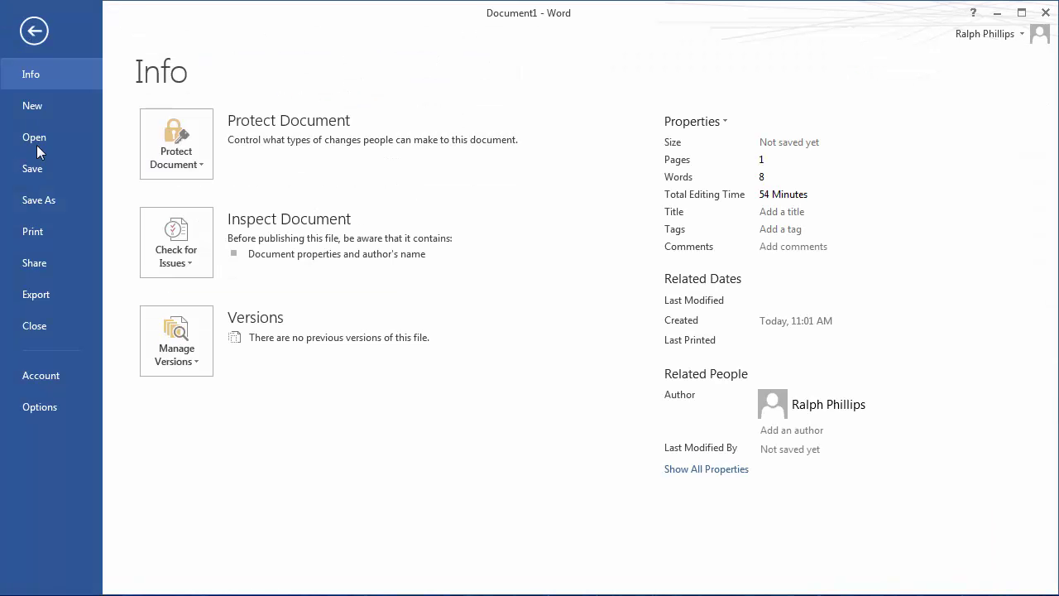
click(41, 408)
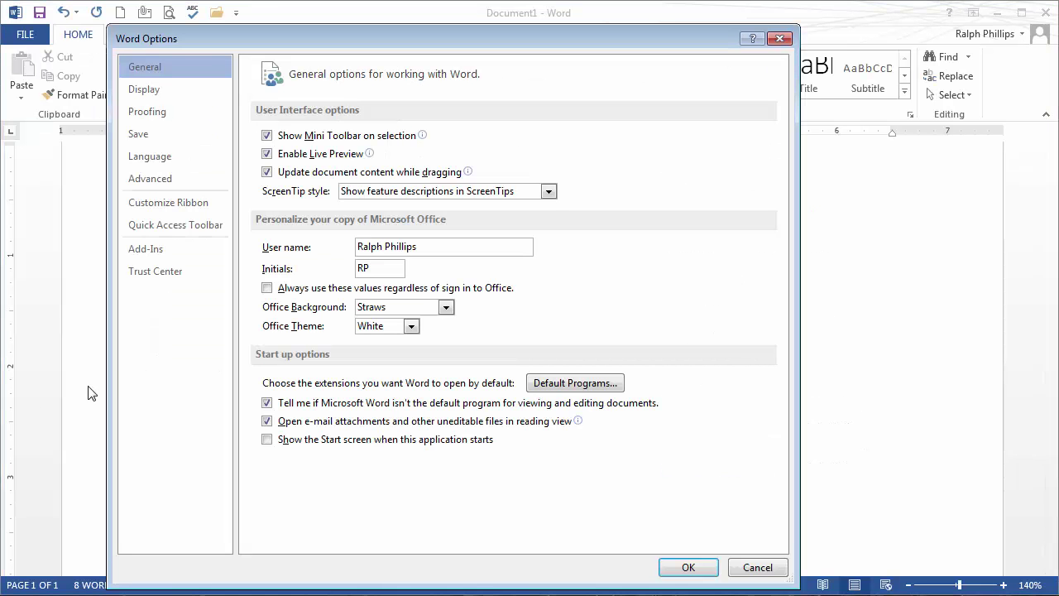
click(153, 115)
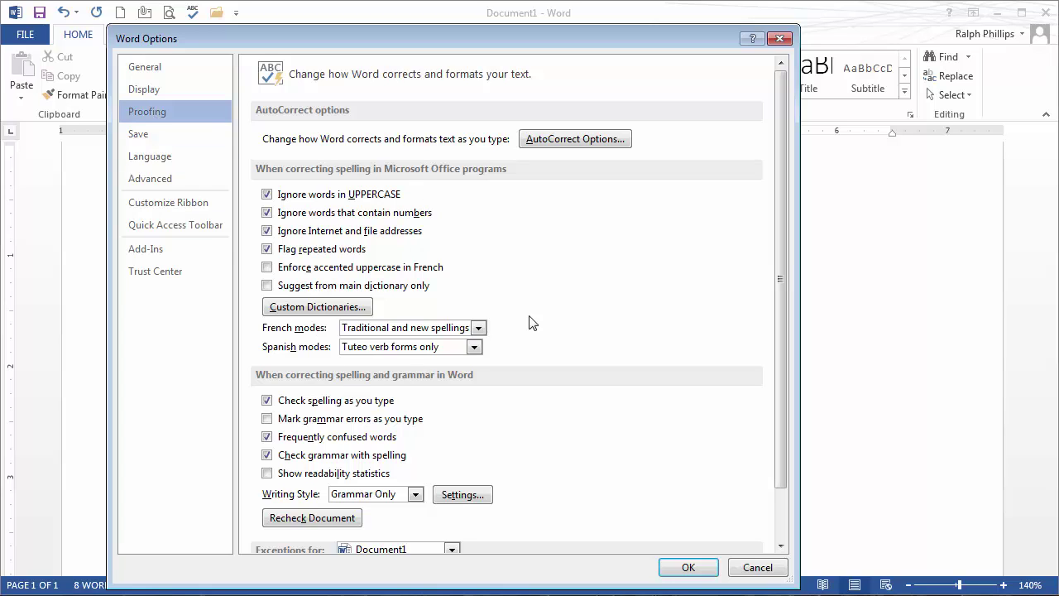
click(590, 141)
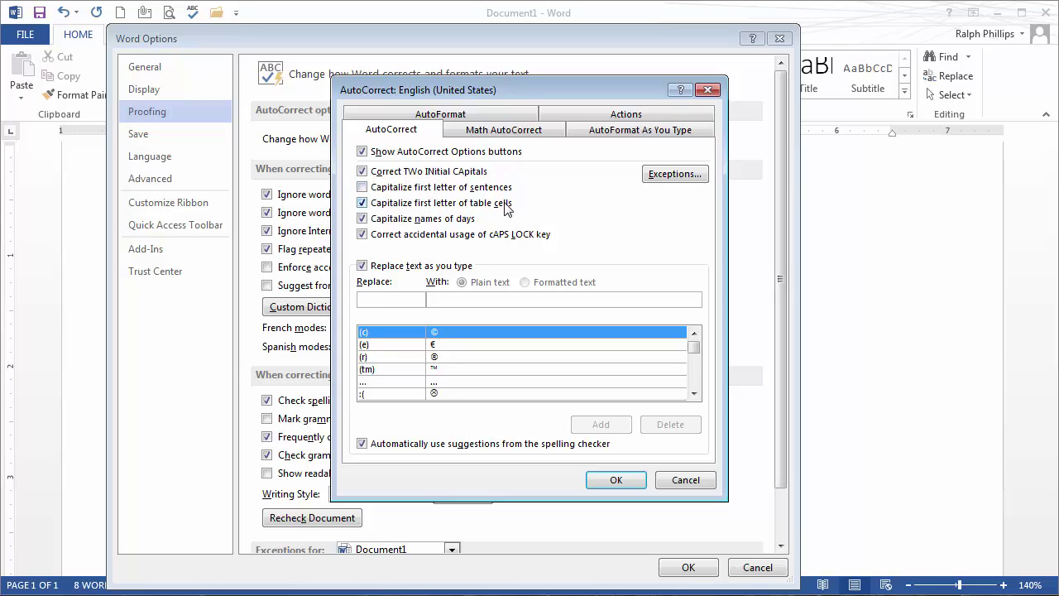
click(362, 190)
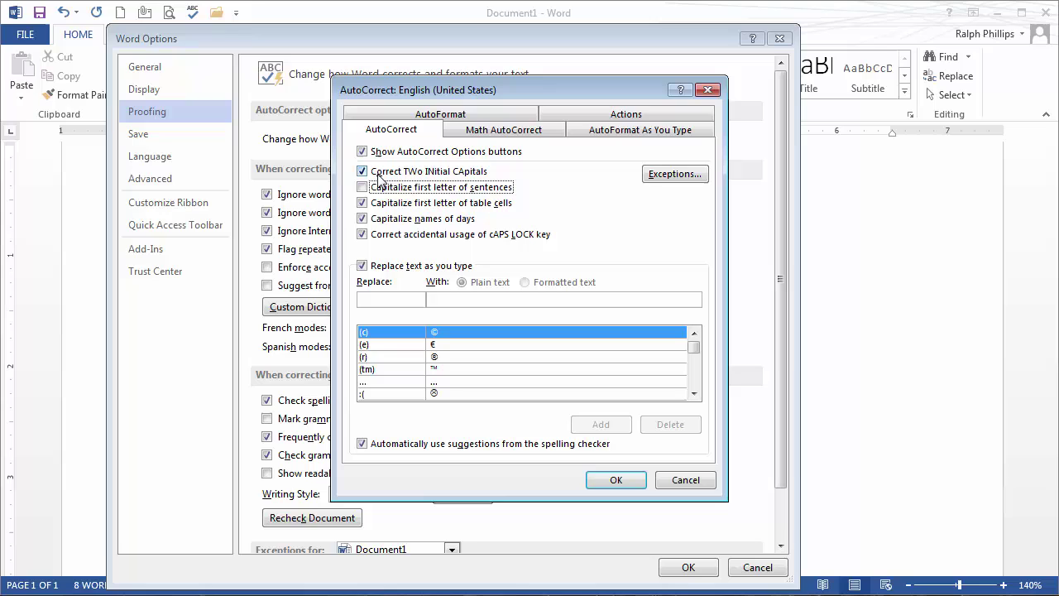
- Add an AutoCorrect entry replacing 'congradulations' with 'congratulations' and close both dialogs
click(379, 301)
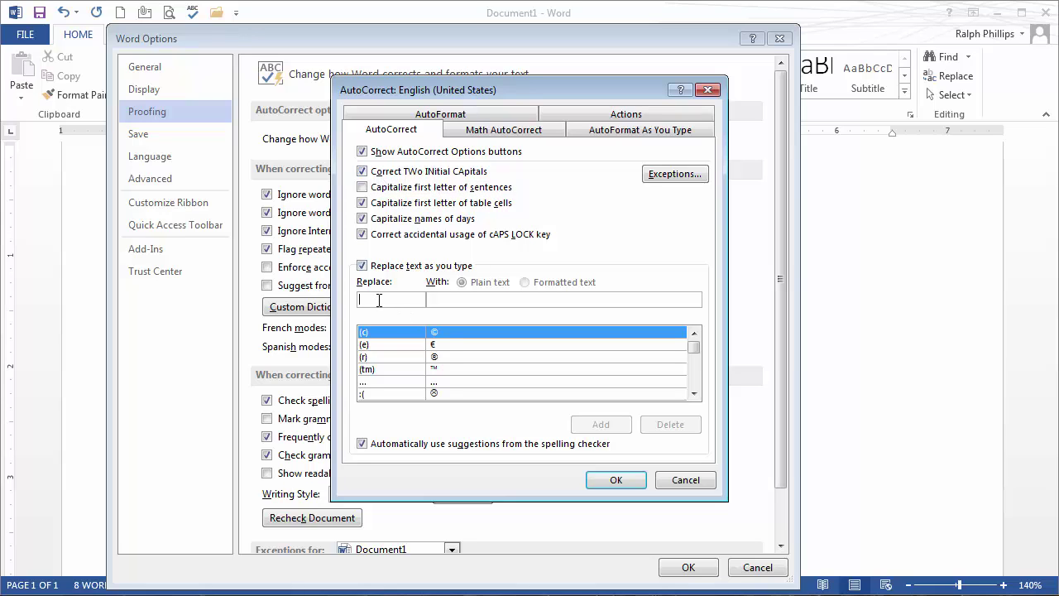
text(congradu)
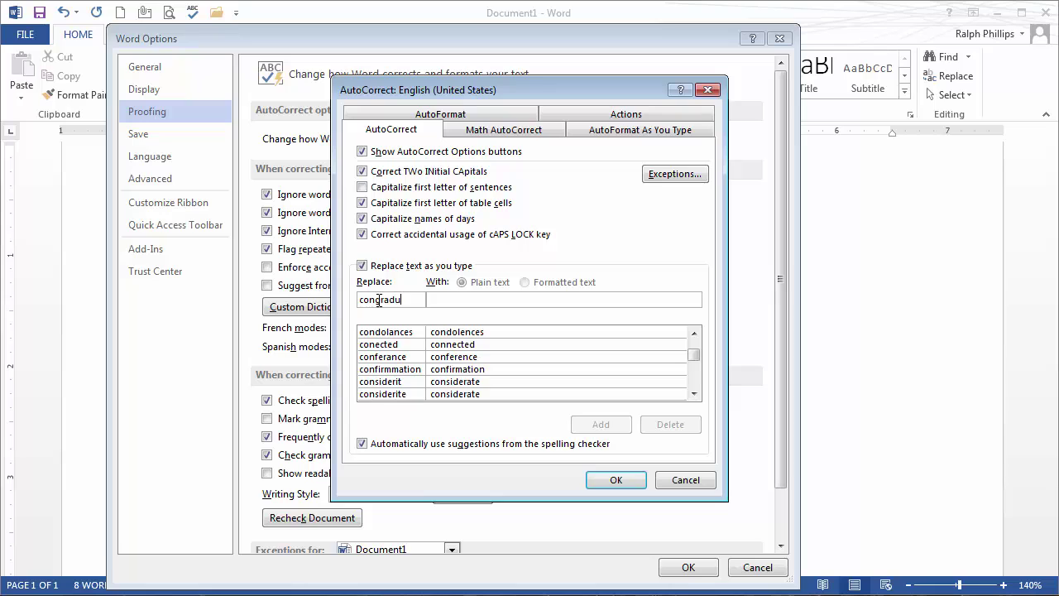
text(lations)
text(con)
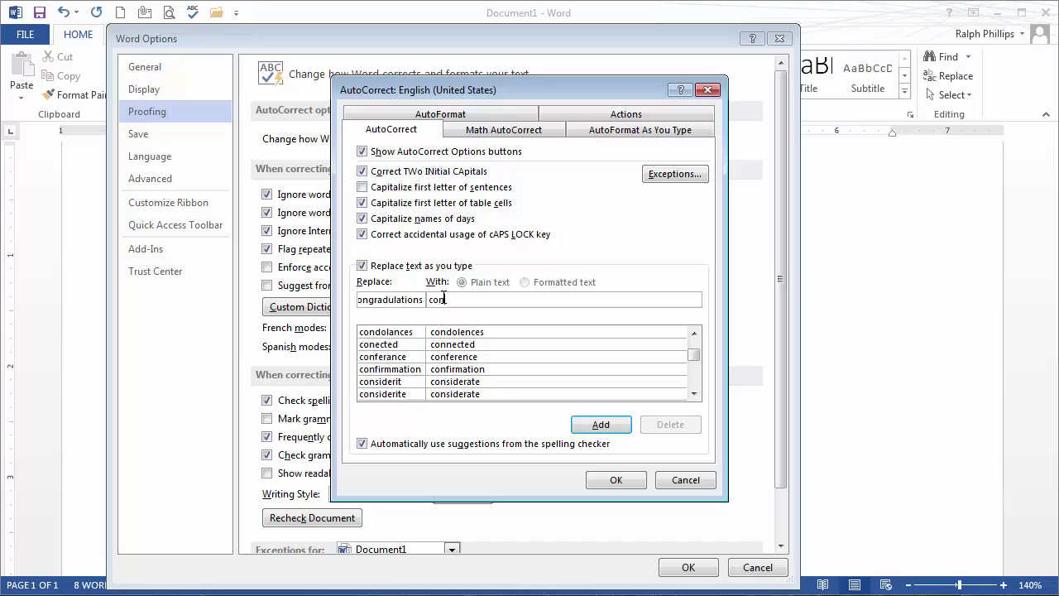
text(gratulations)
click(601, 424)
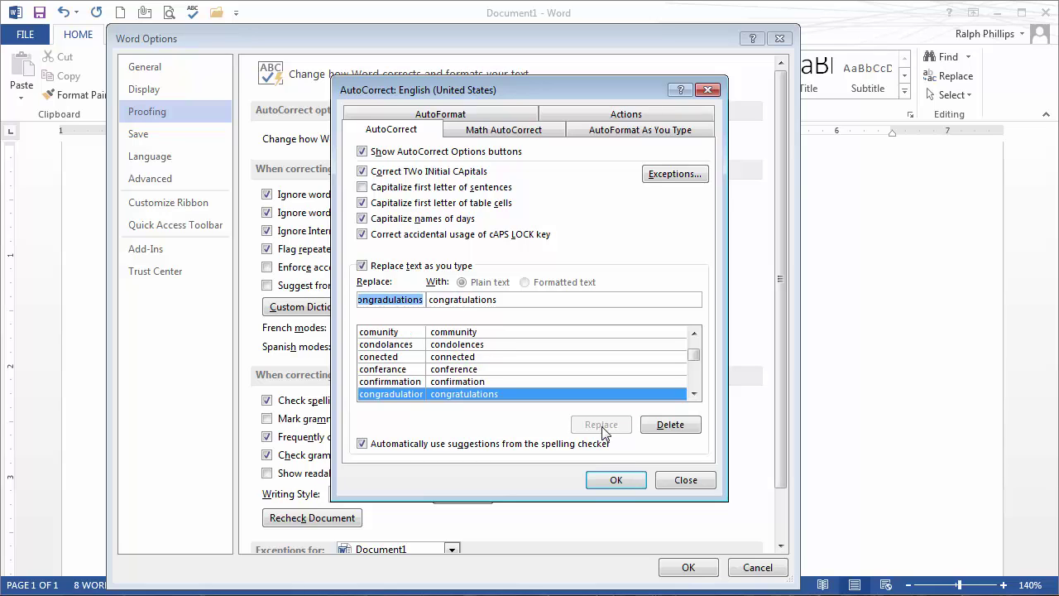
click(634, 482)
click(689, 568)
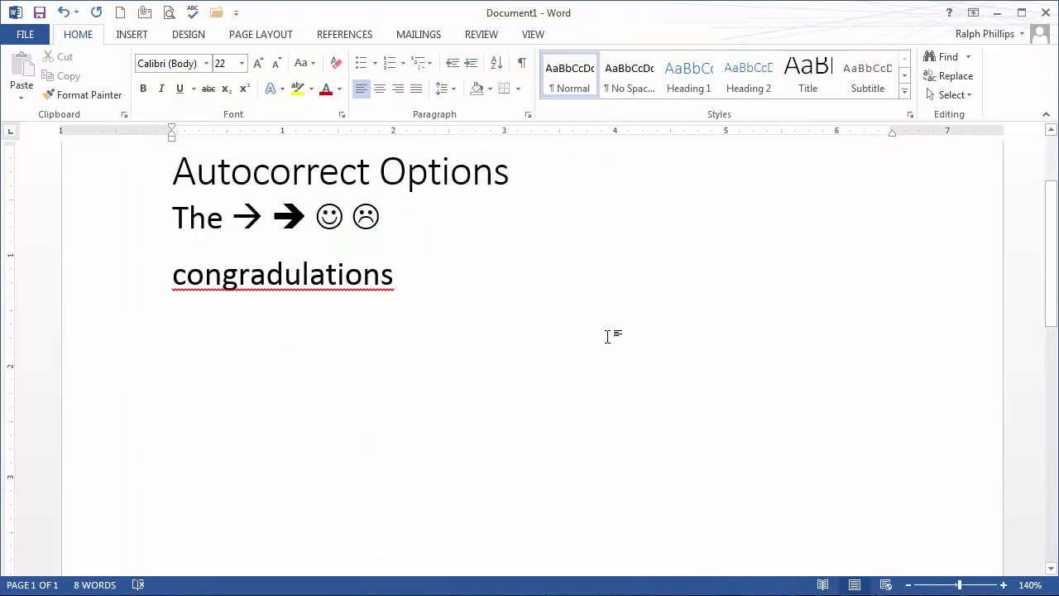
- On a new line, type 'congradulations' so it auto-corrects to 'congratulations', then start another line
key(Return)
text(congradulations)
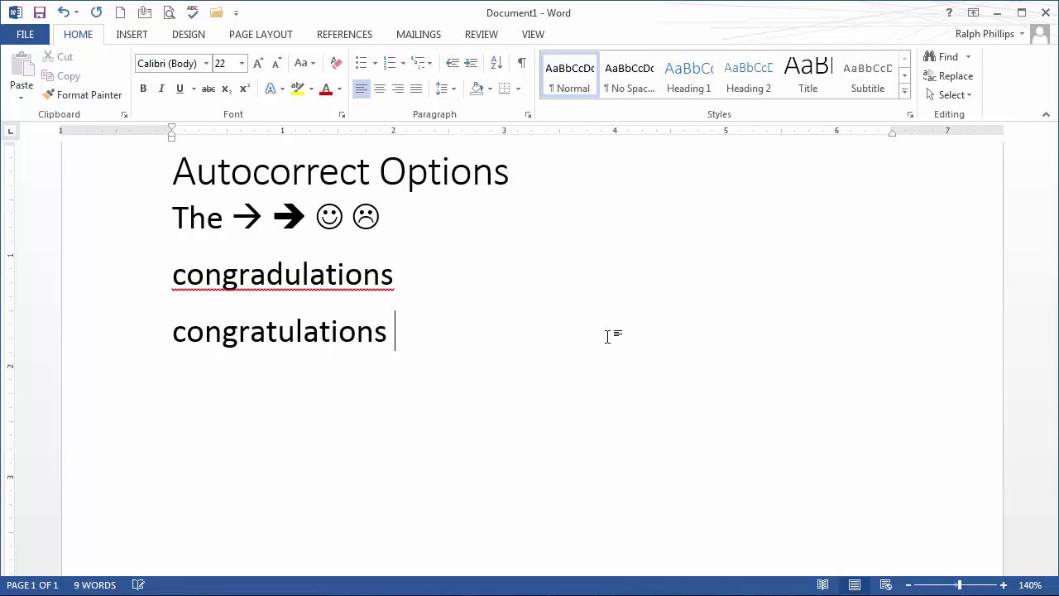
mouse_move(153, 341)
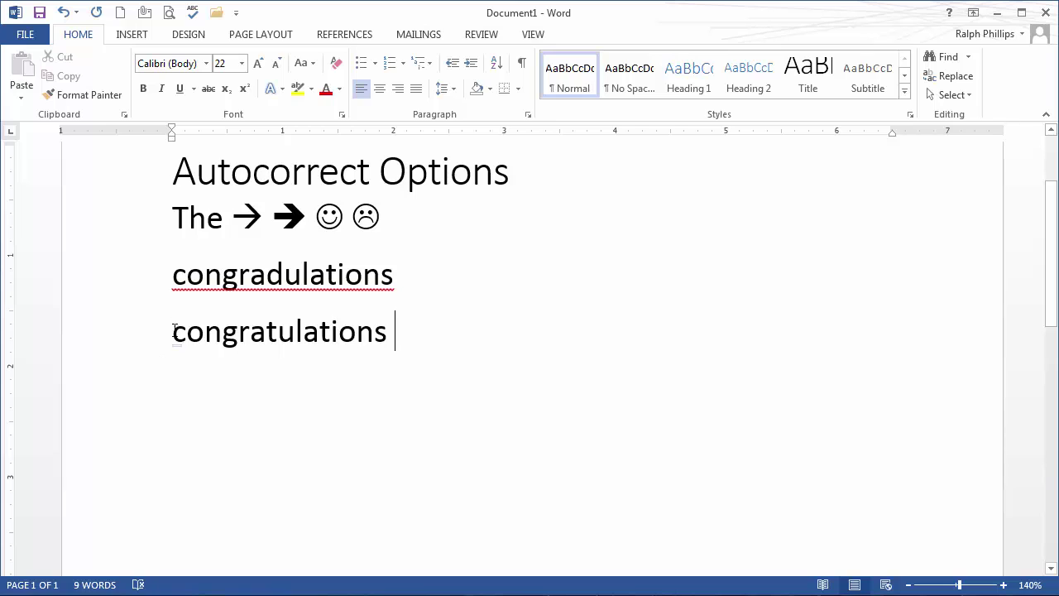
drag(174, 331, 414, 329)
click(439, 342)
key(Return)
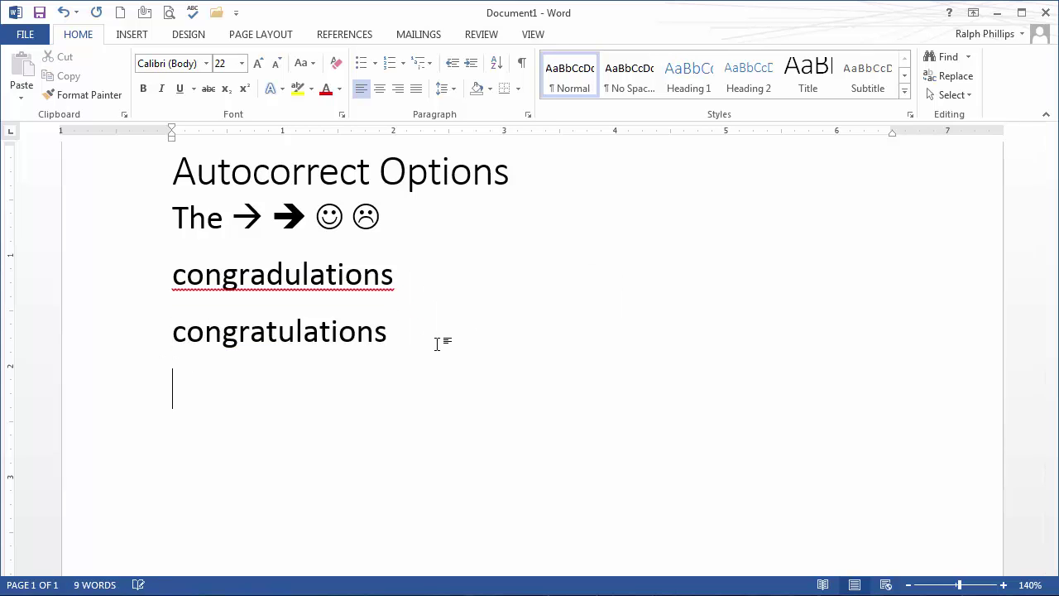
- Go through File > Options > Proofing back into the AutoCorrect Options dialog
click(24, 36)
click(45, 409)
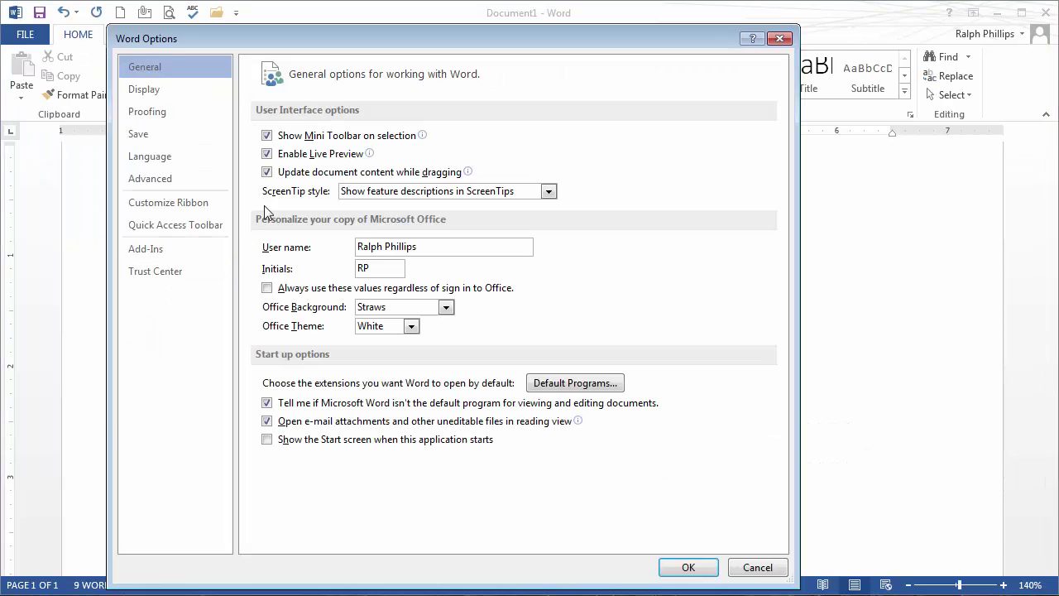
click(164, 116)
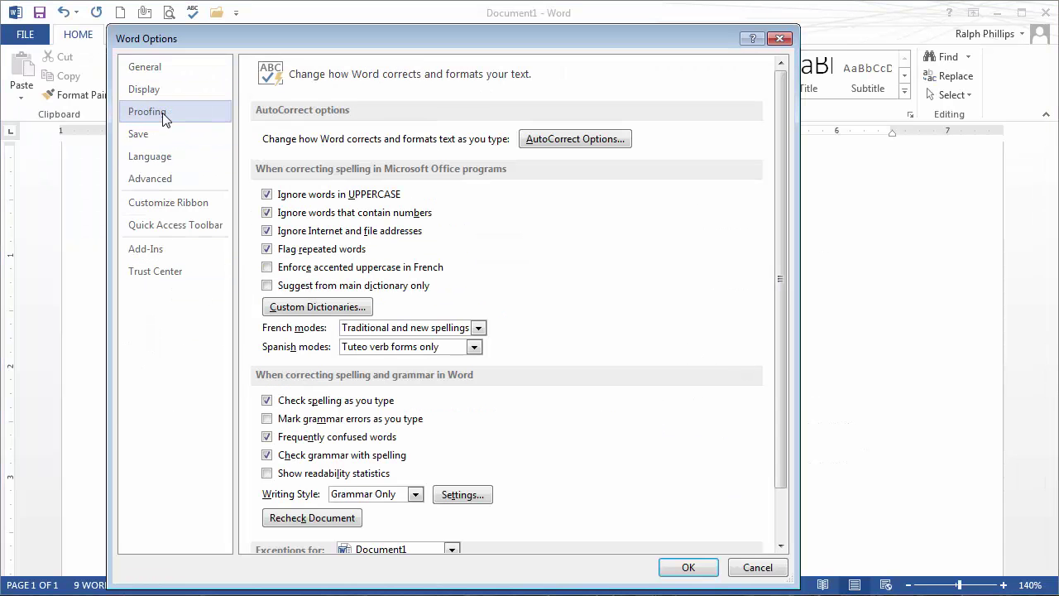
click(591, 140)
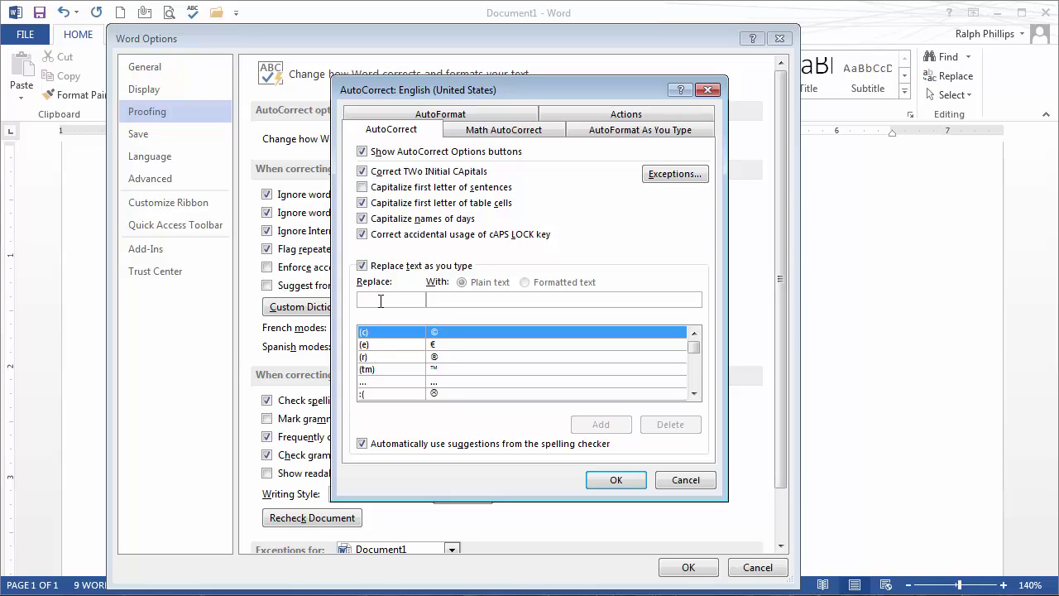
- Add AutoCorrect entries expanding 'rp' and 'ma' into two people's full names, then close the dialogs
text(rp)
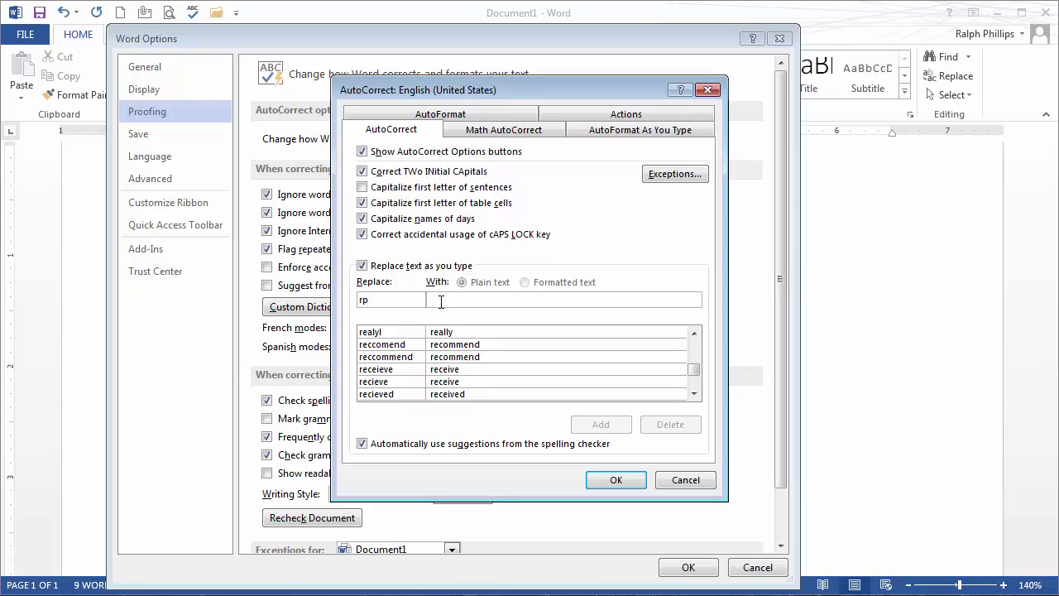
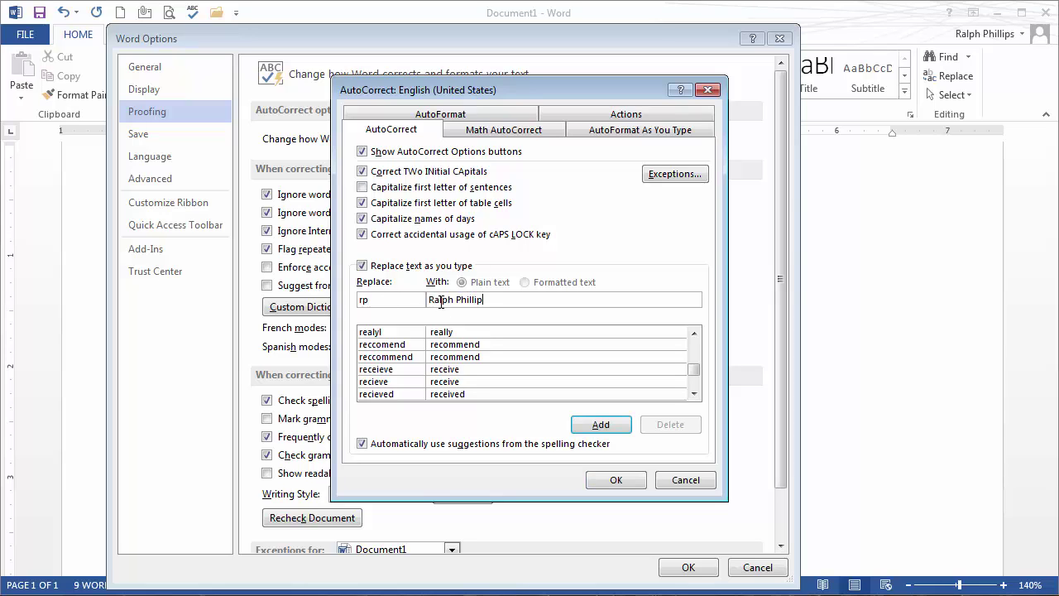
click(600, 425)
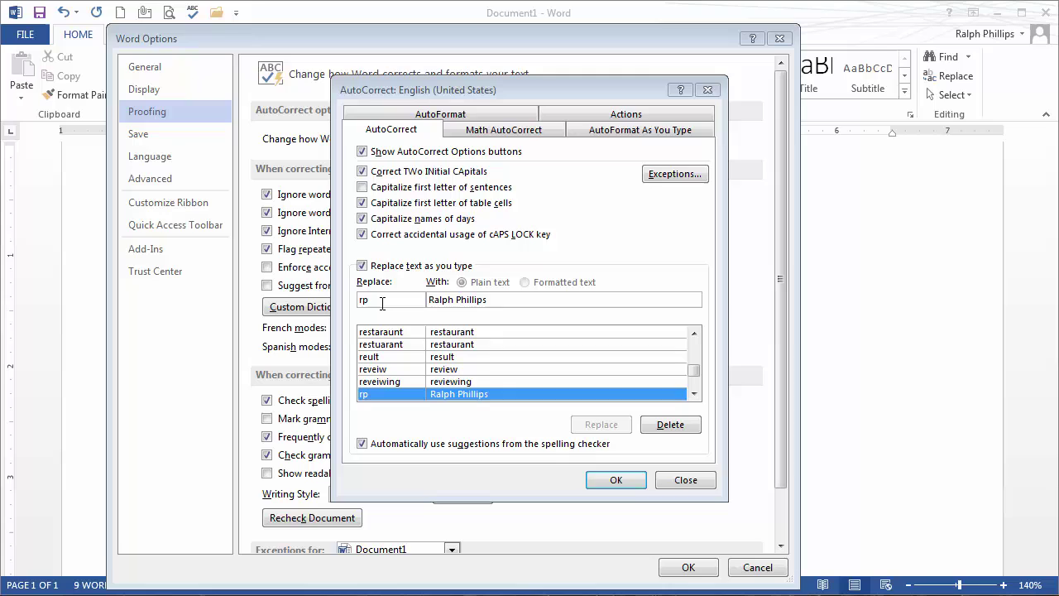
click(358, 284)
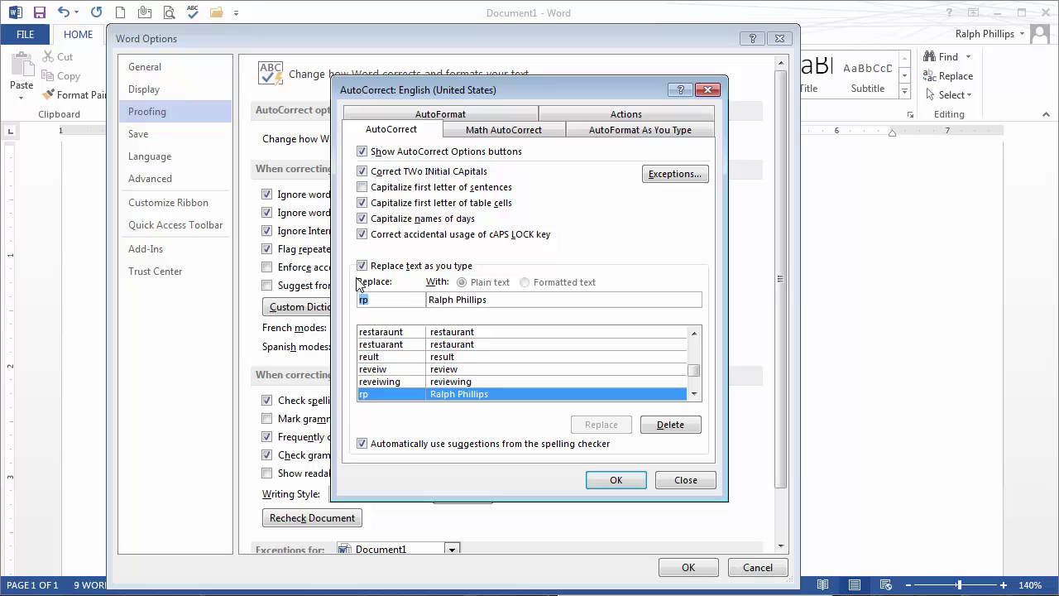
text(ma)
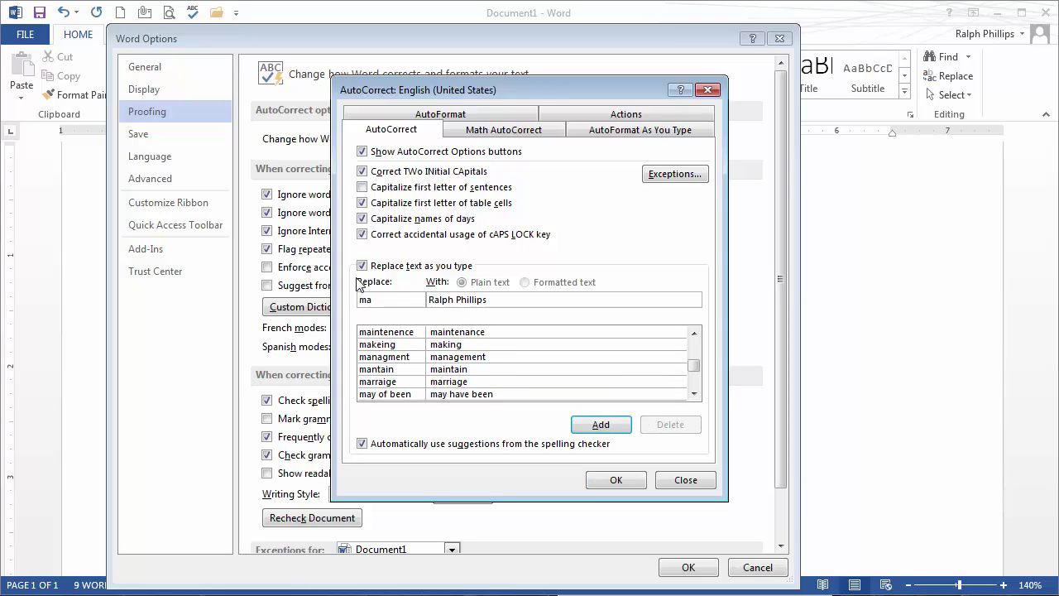
key(Tab)
text(M)
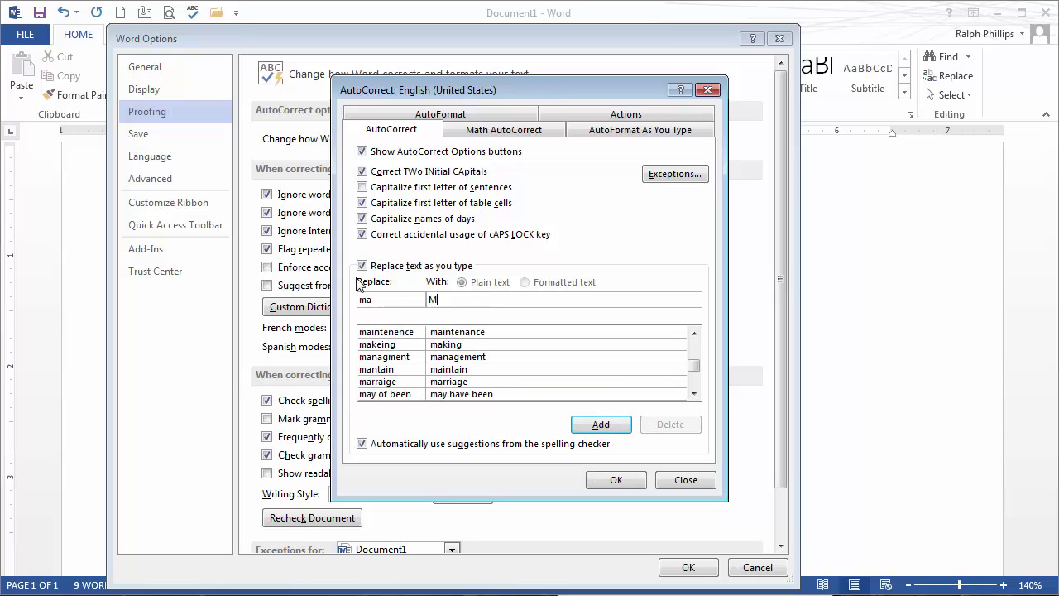
text(arc Andreessen)
key(shift+Home)
key(Return)
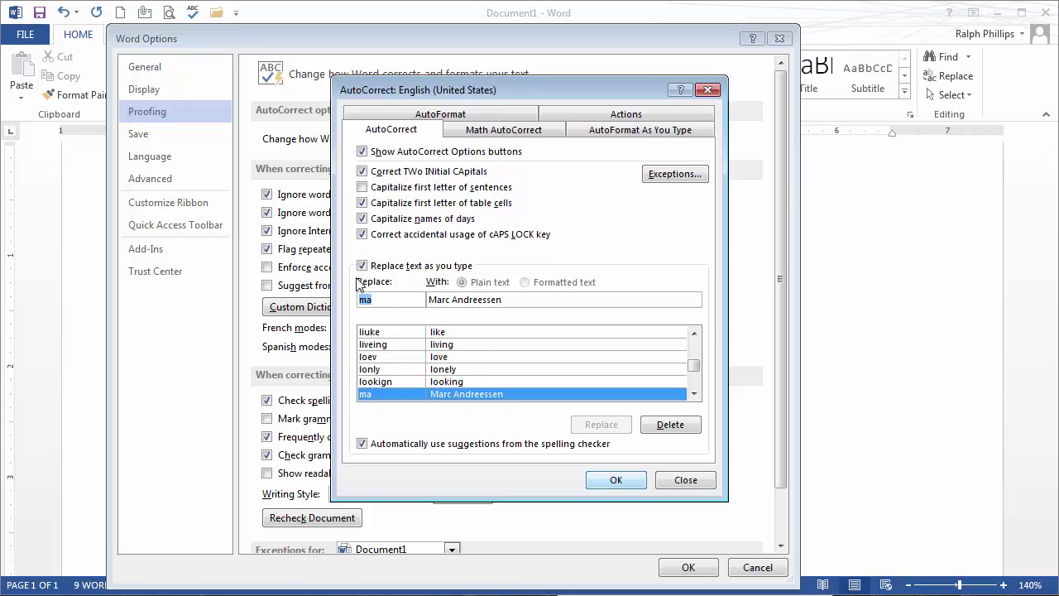
key(Return)
key(Return)
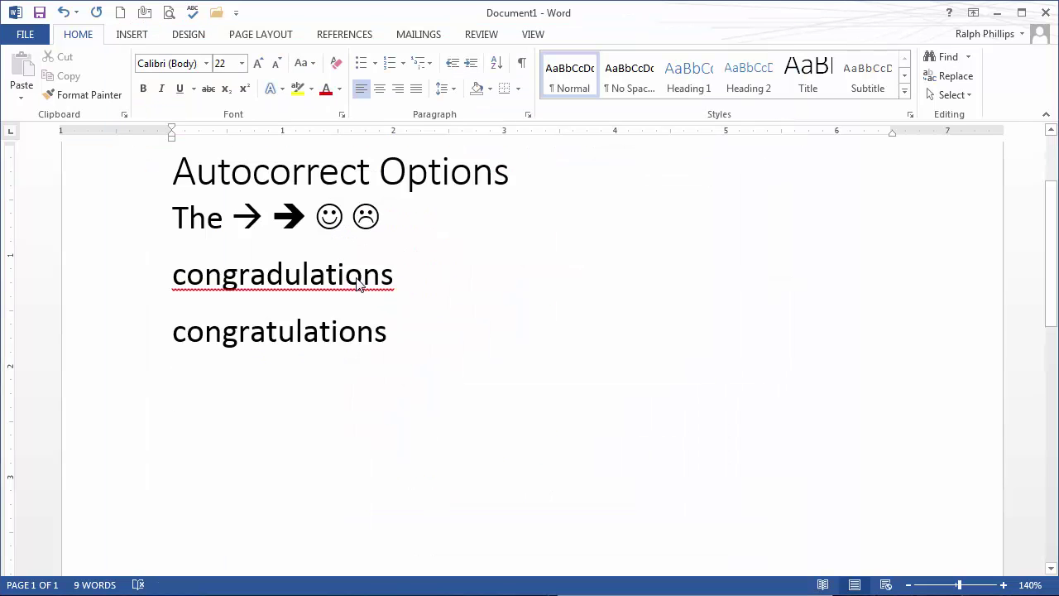
- Type 'rp and ma' to expand both full names, then type 'resume' on the next line
text(rp )
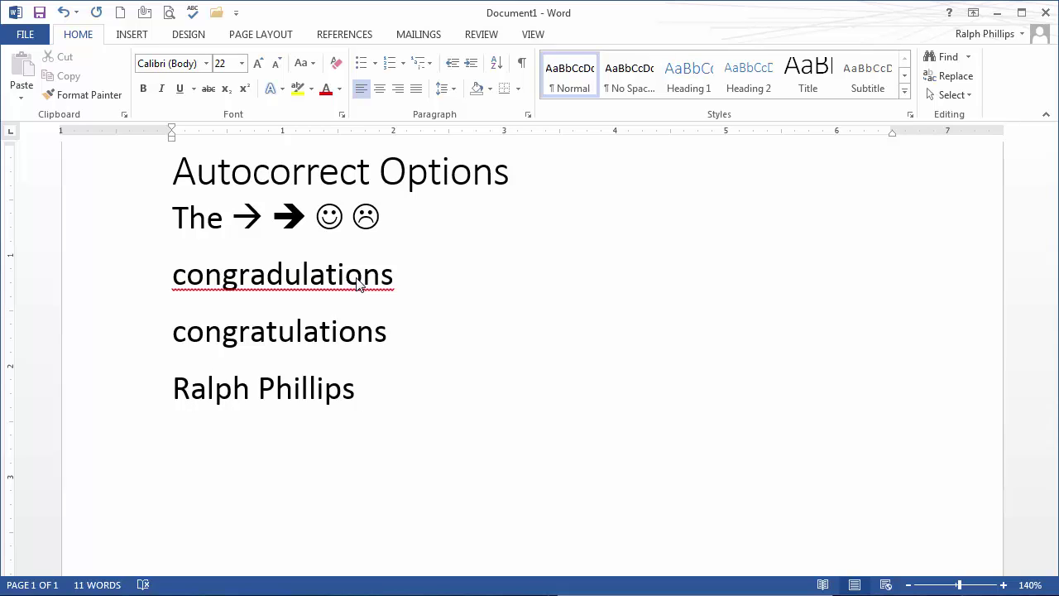
text(and ma)
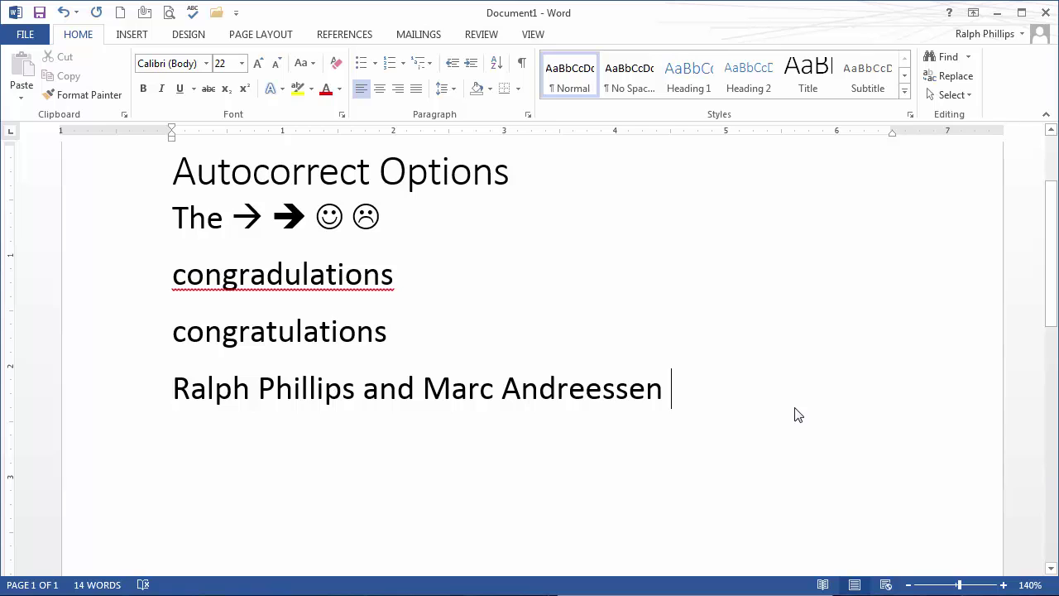
key(Return)
scroll(761, 374, down, 2)
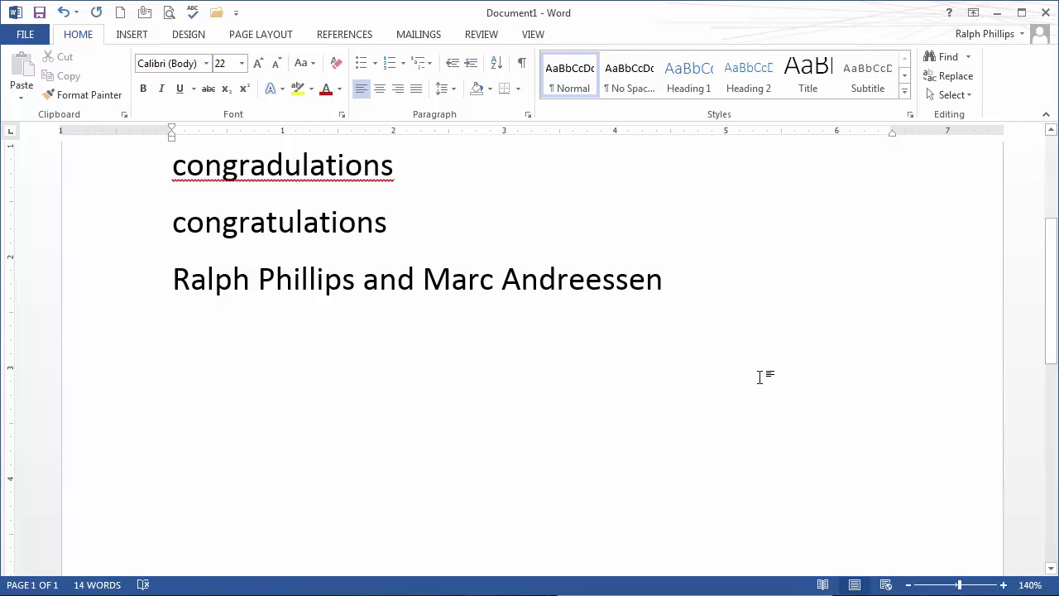
text(resume)
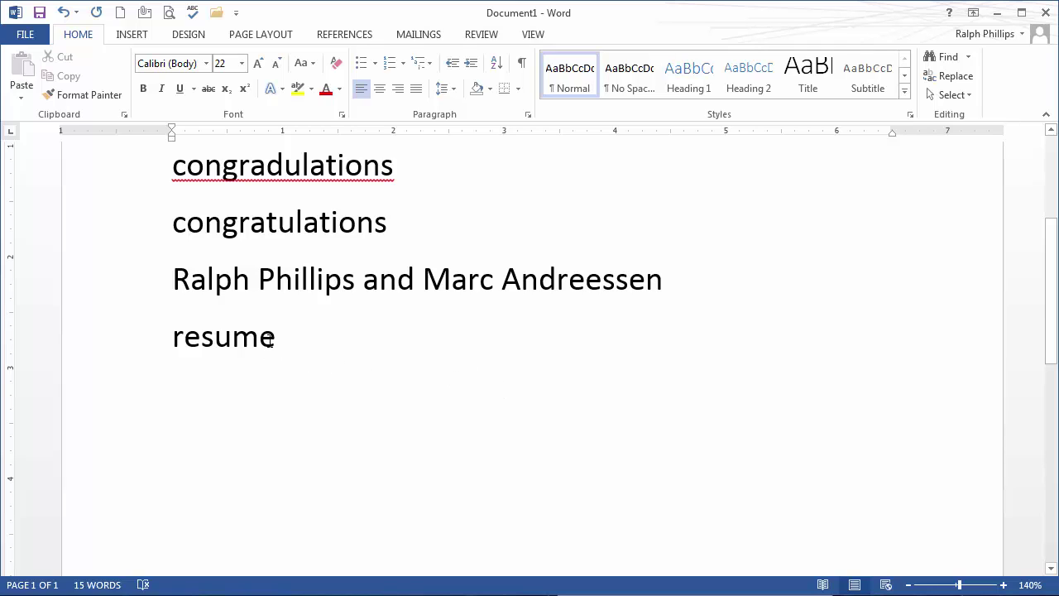
- Replace the final e of 'resume' with é from the Latin-1 Supplement symbols
drag(262, 337, 276, 348)
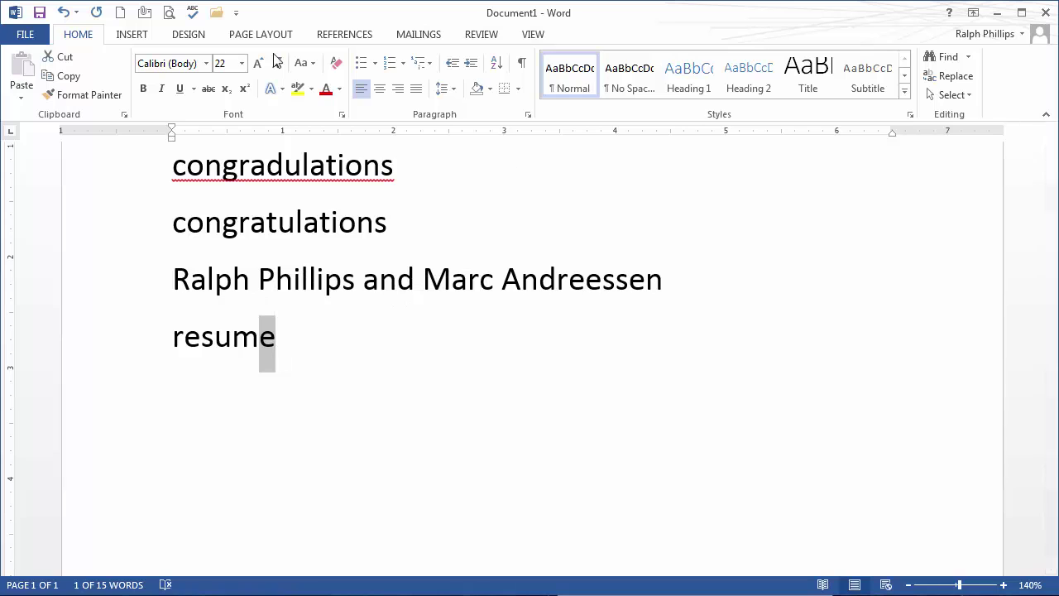
click(137, 38)
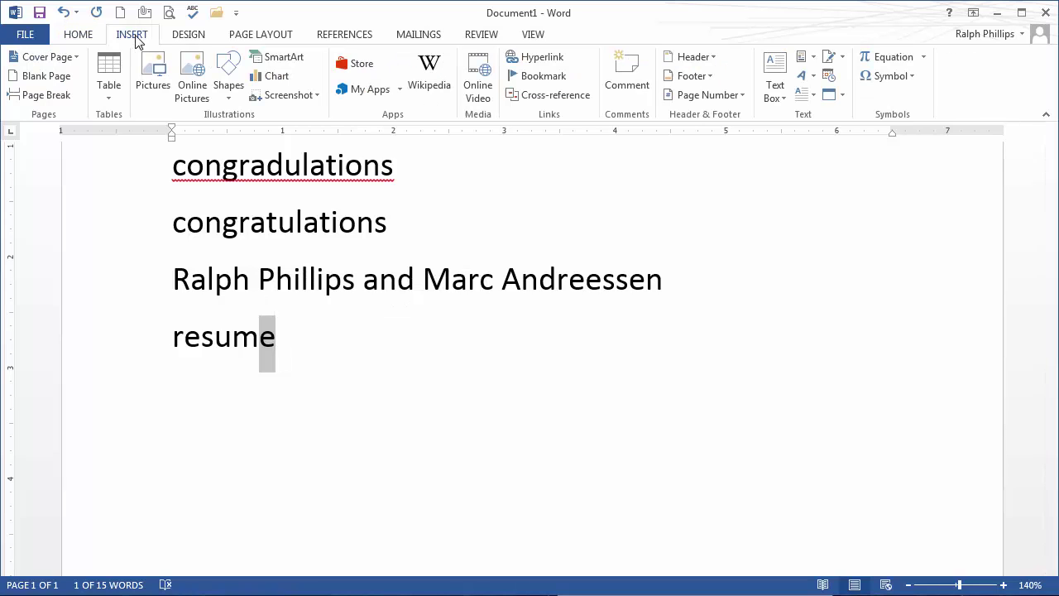
click(911, 80)
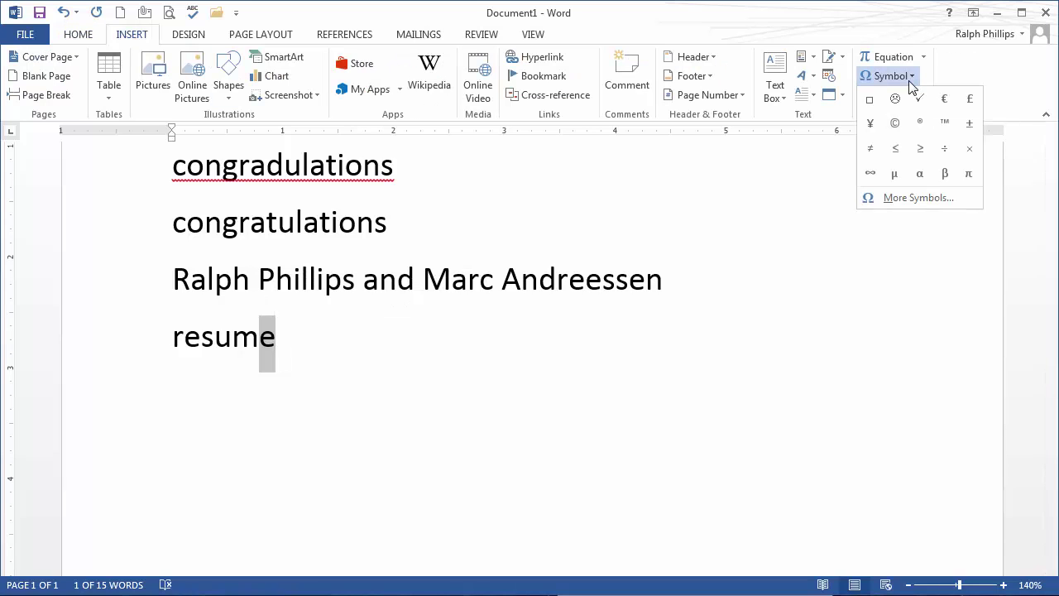
click(904, 203)
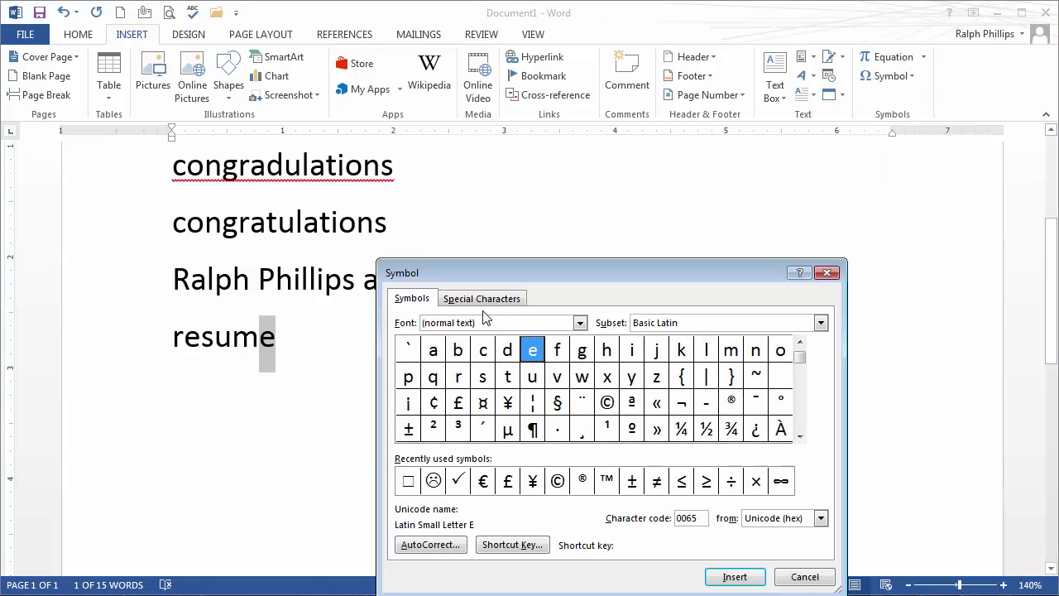
drag(507, 266, 466, 106)
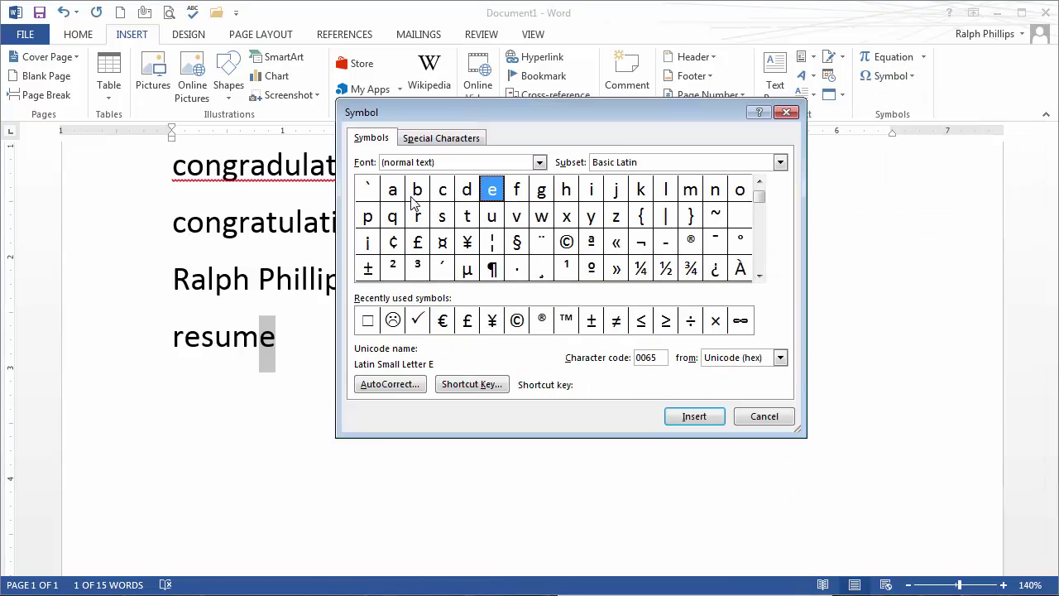
click(759, 276)
click(758, 276)
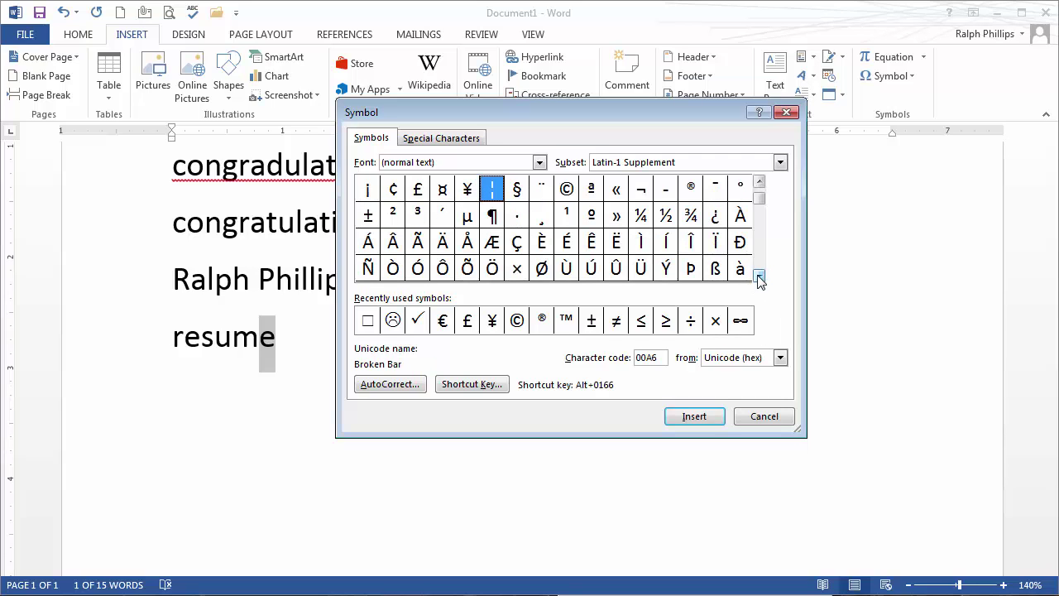
click(759, 276)
click(758, 276)
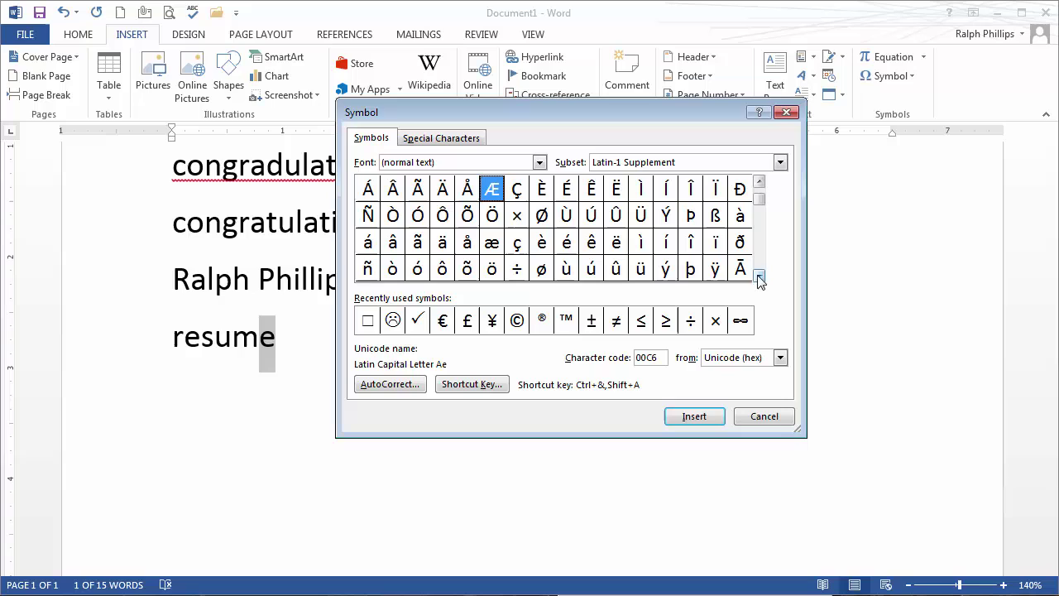
click(567, 244)
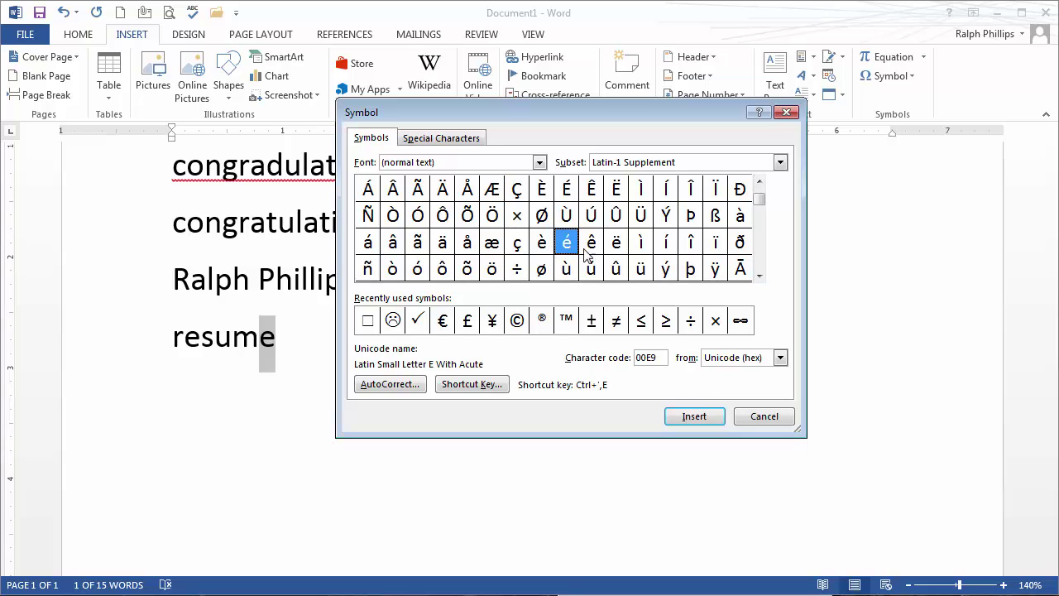
click(695, 417)
click(760, 420)
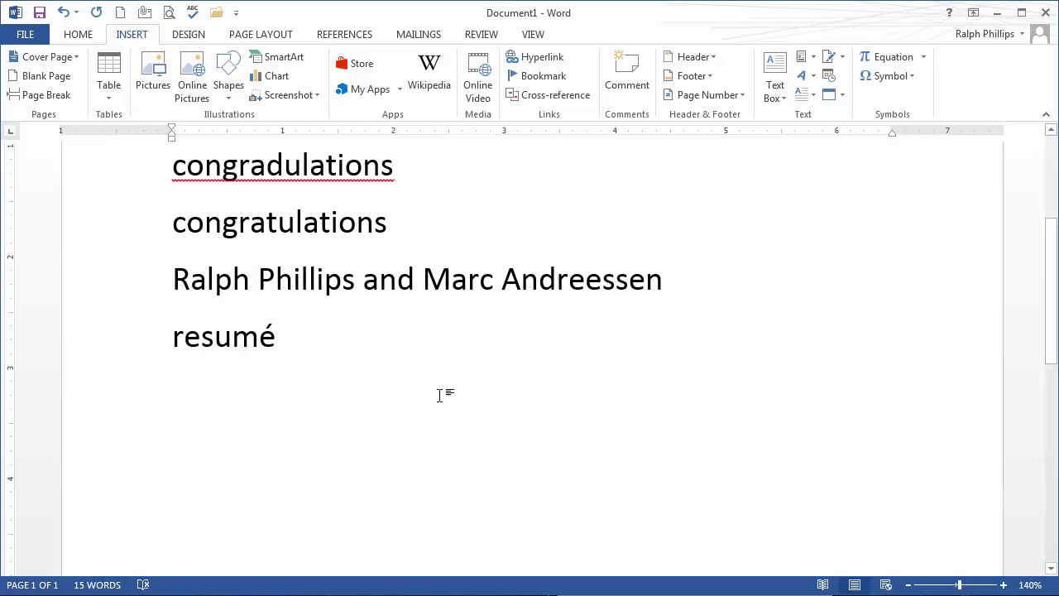
- Select the word 'resumé' and open AutoCorrect Options via File > Options > Proofing
drag(171, 336, 278, 335)
key(ctrl+c)
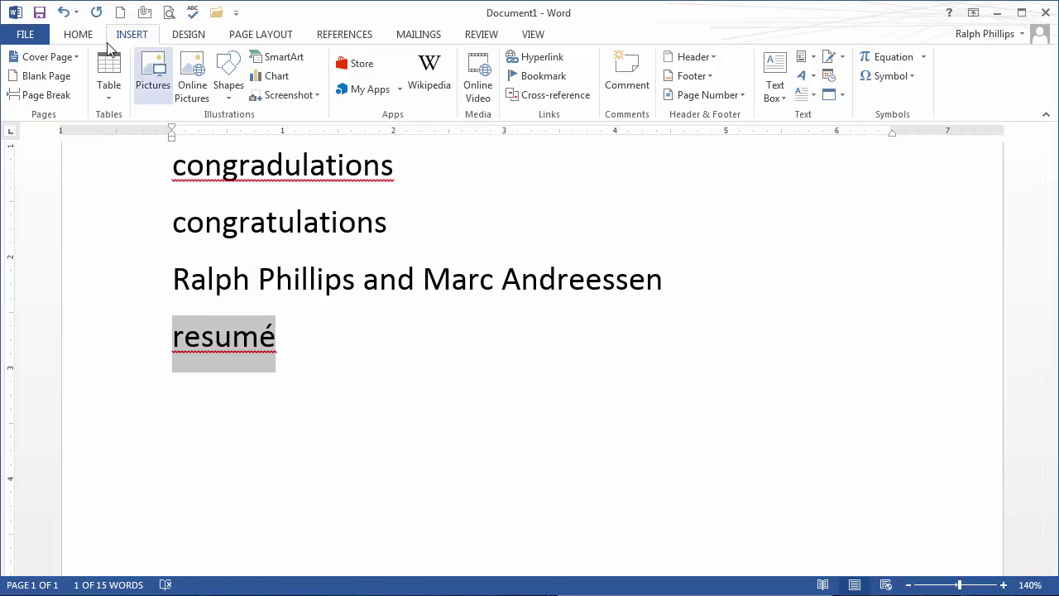
click(28, 36)
click(47, 404)
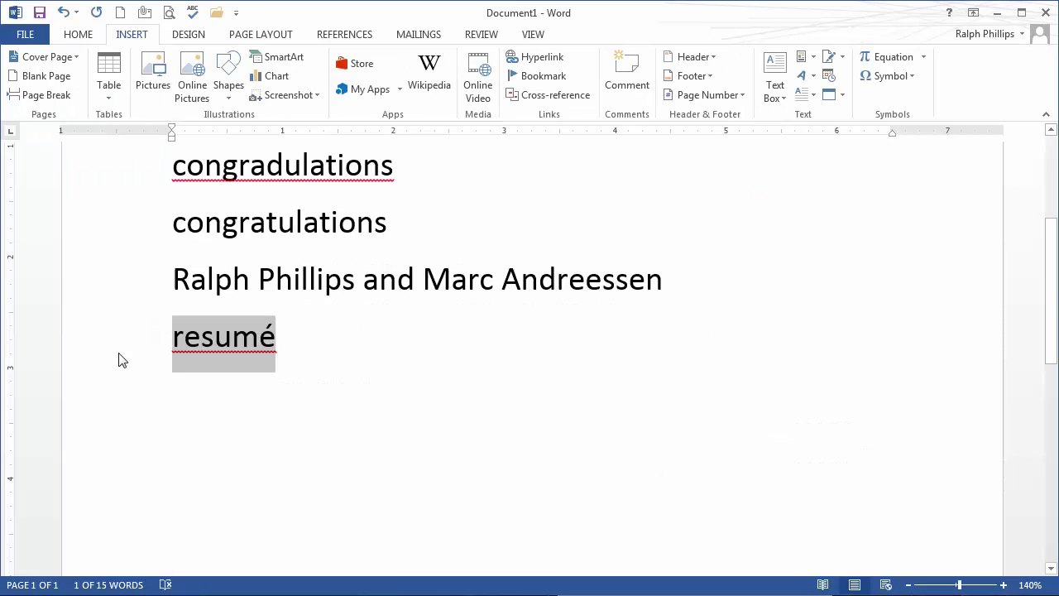
click(152, 114)
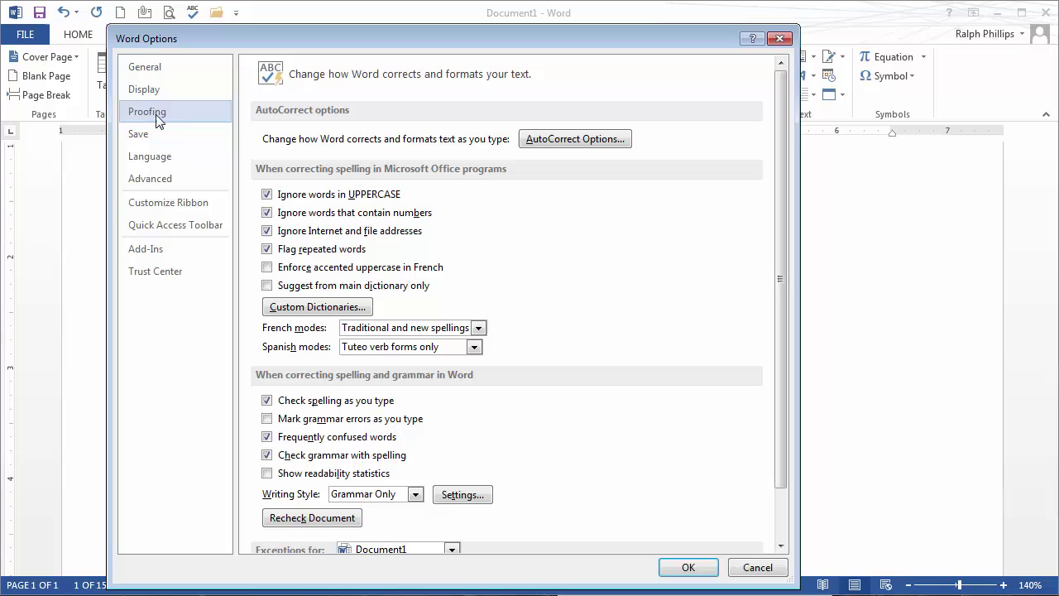
click(581, 140)
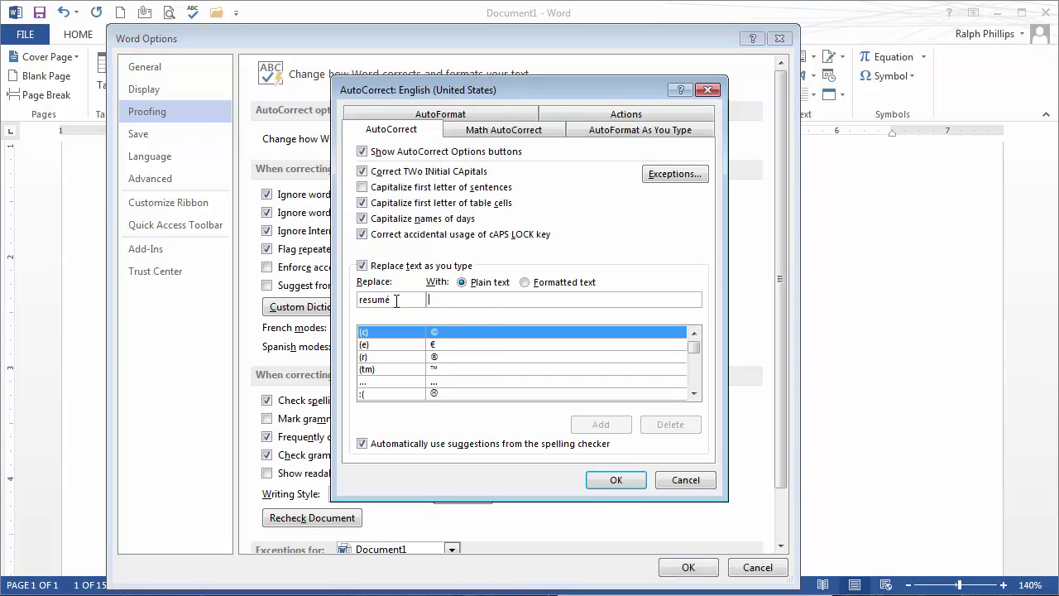
- Add an AutoCorrect entry replacing 'resumee' with the pasted 'resumé' and confirm
click(463, 302)
key(ctrl+v)
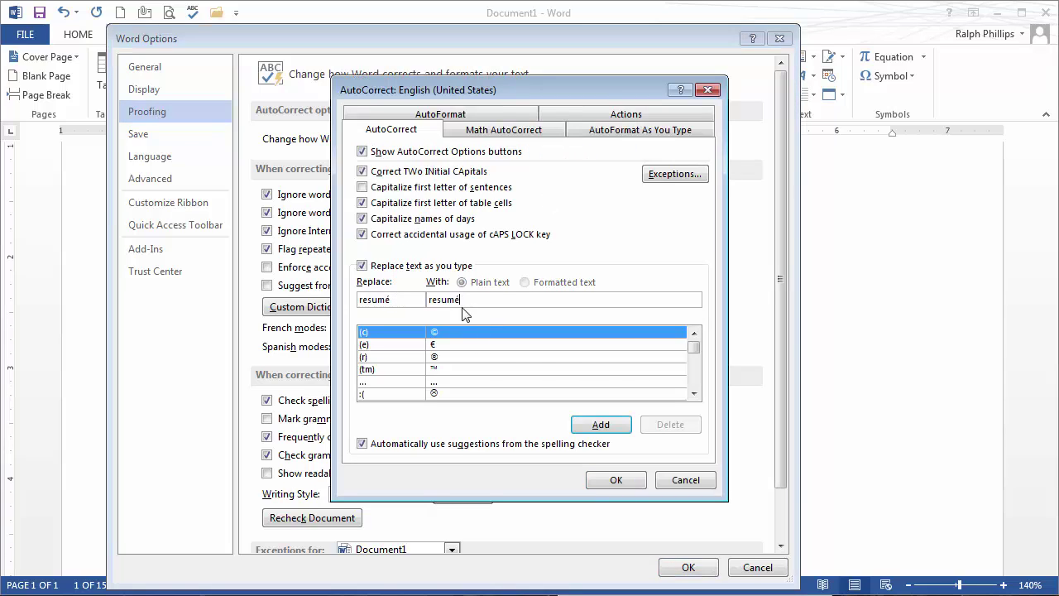
drag(405, 299, 335, 299)
text(resumee)
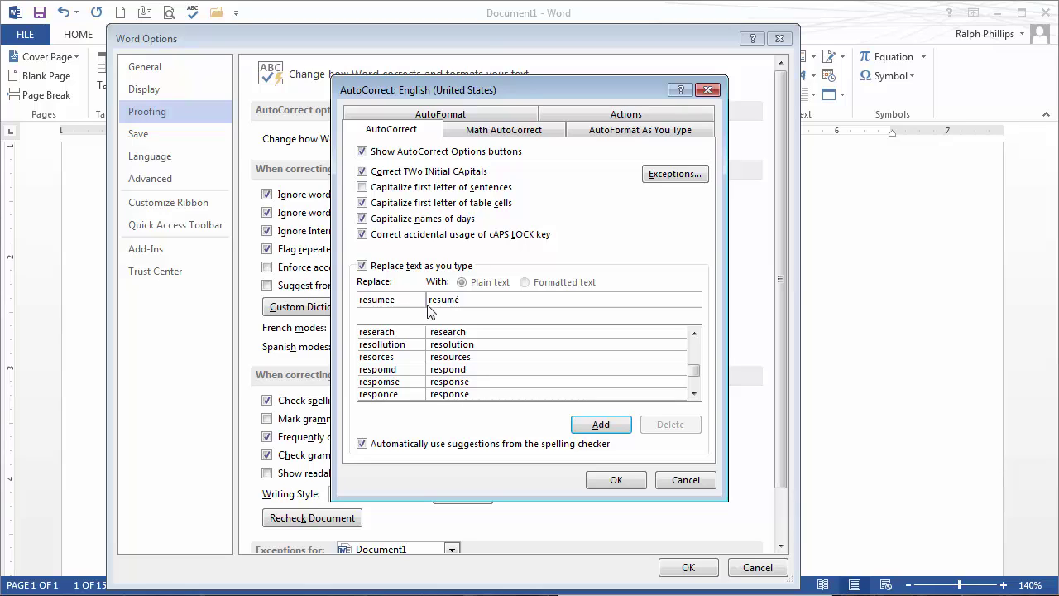
click(626, 424)
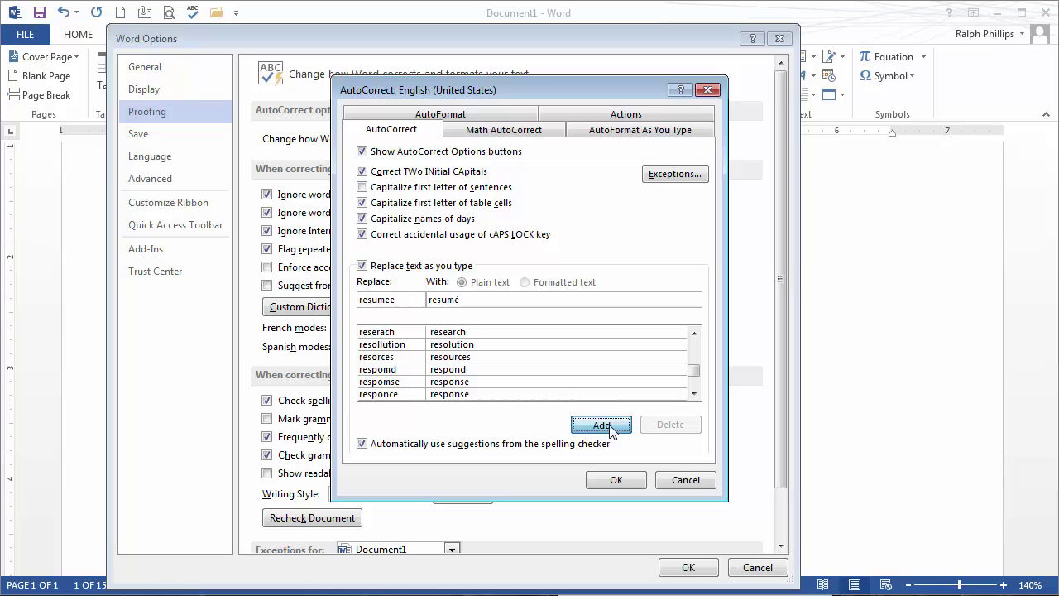
click(628, 480)
- Back in the document, replace 'resumé' by typing 'resume writing your resumee' for AutoCorrect
click(703, 569)
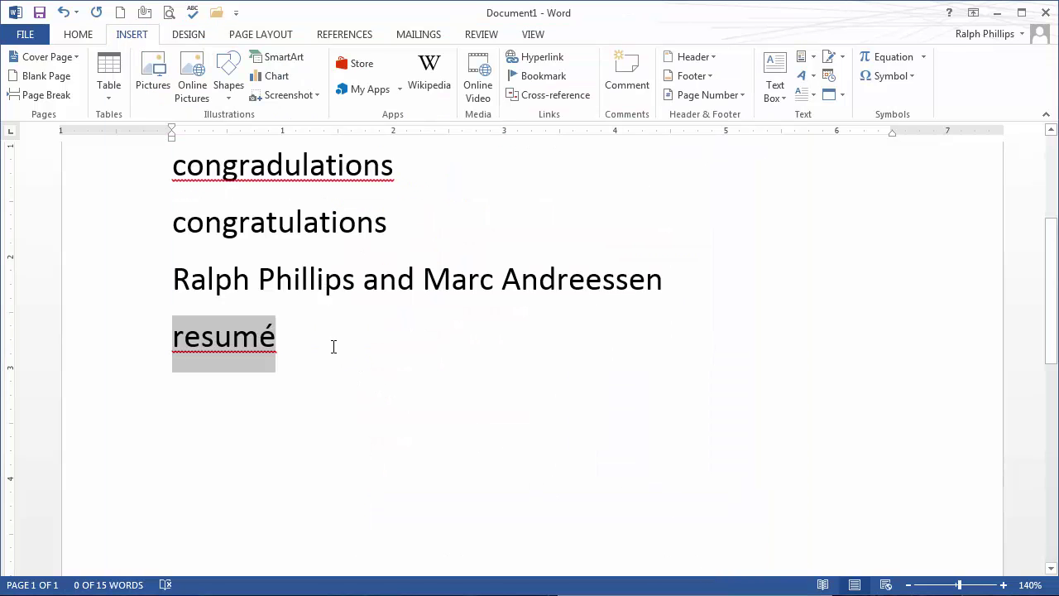
drag(300, 335, 111, 350)
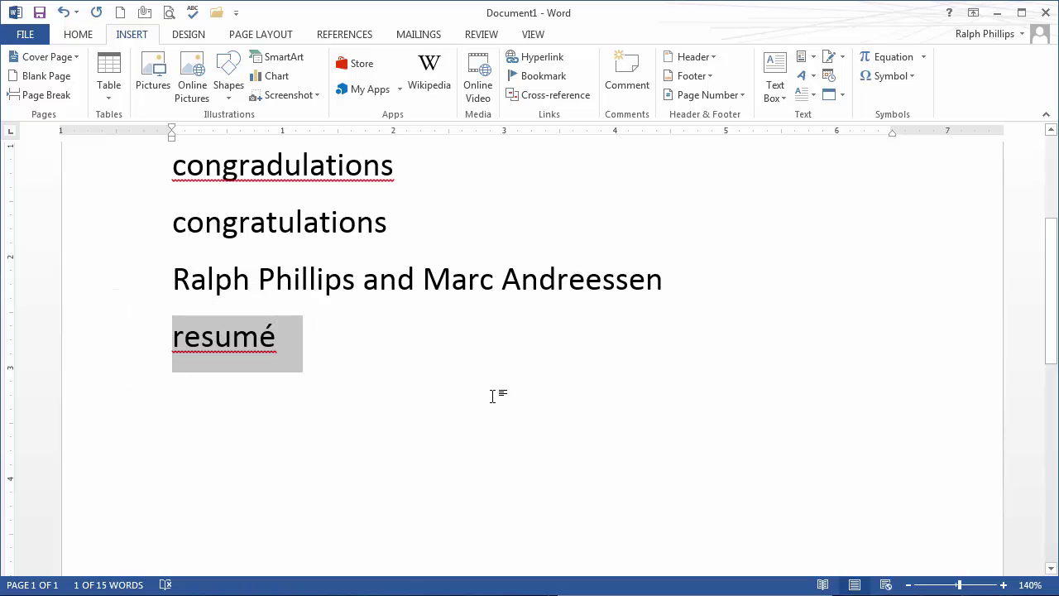
text(resume)
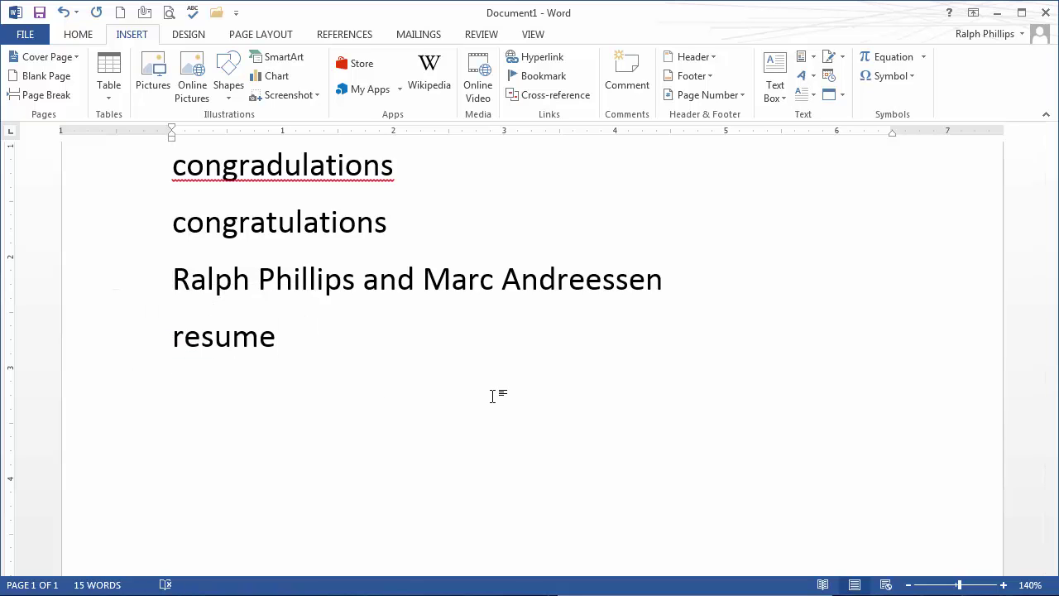
text( writing your )
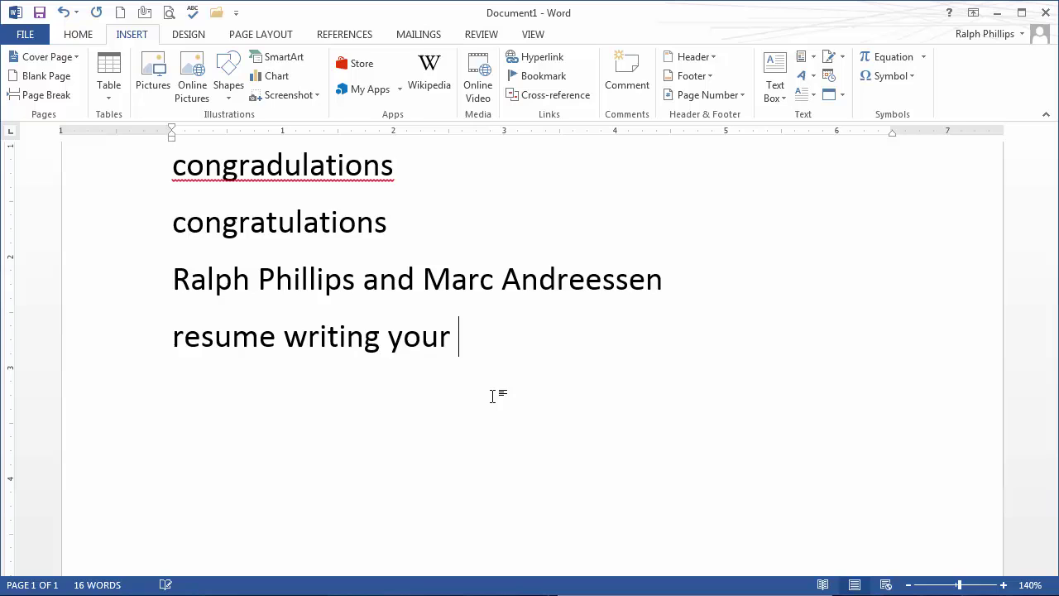
text(resumee)
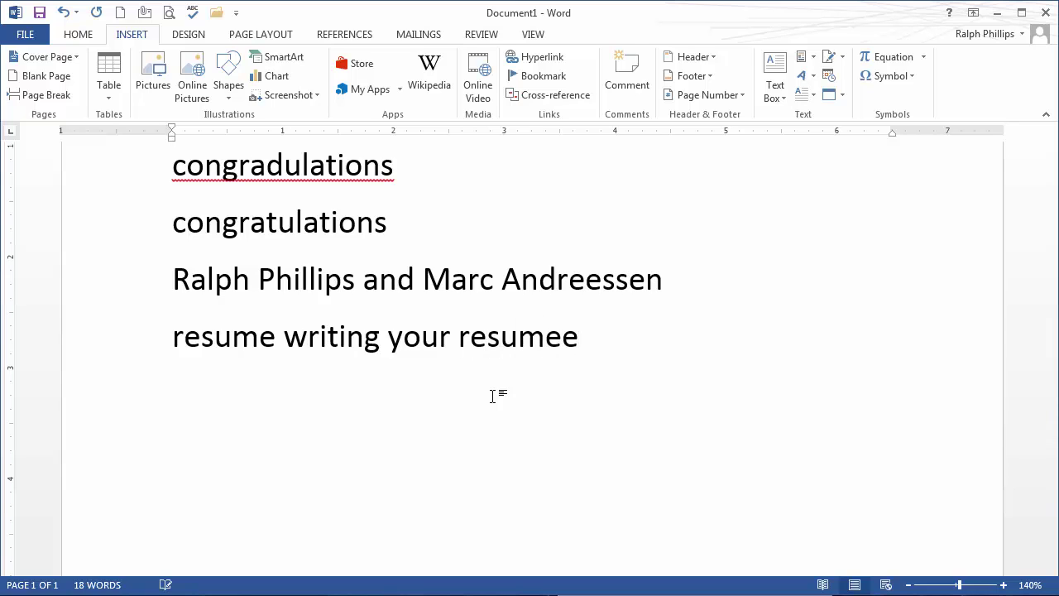